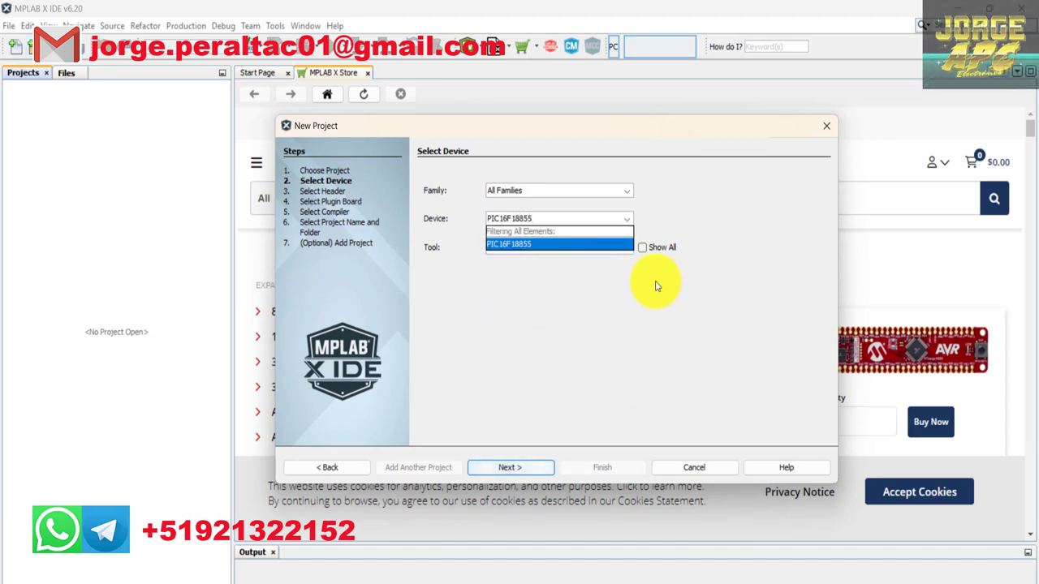
# - Configure the new project with the PIC16F18855 device, the Simulator tool and the XC8 (v2.46) compiler
pyautogui.click(529, 246)
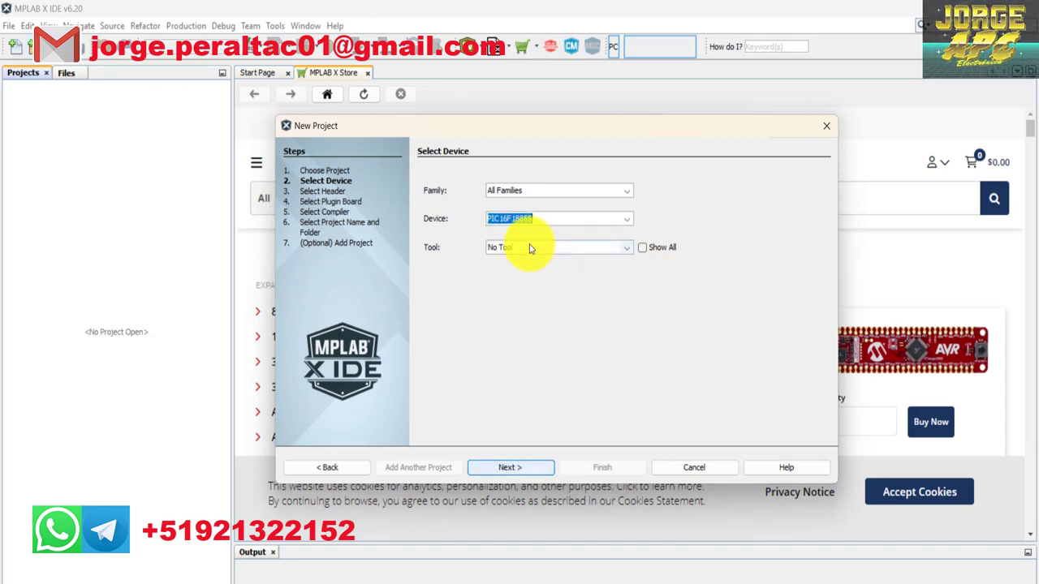
pyautogui.click(512, 248)
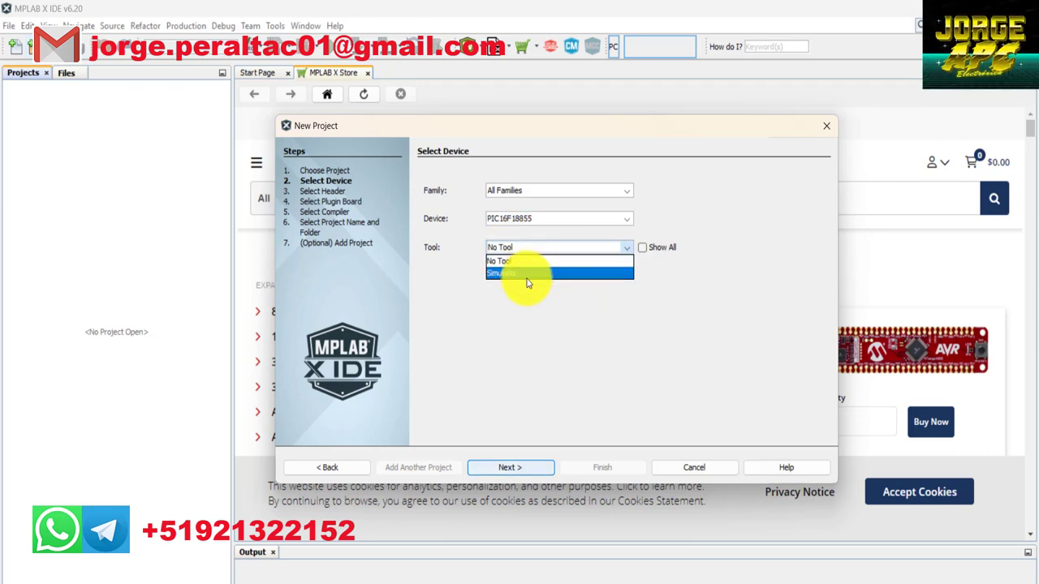
pyautogui.click(520, 274)
pyautogui.click(525, 469)
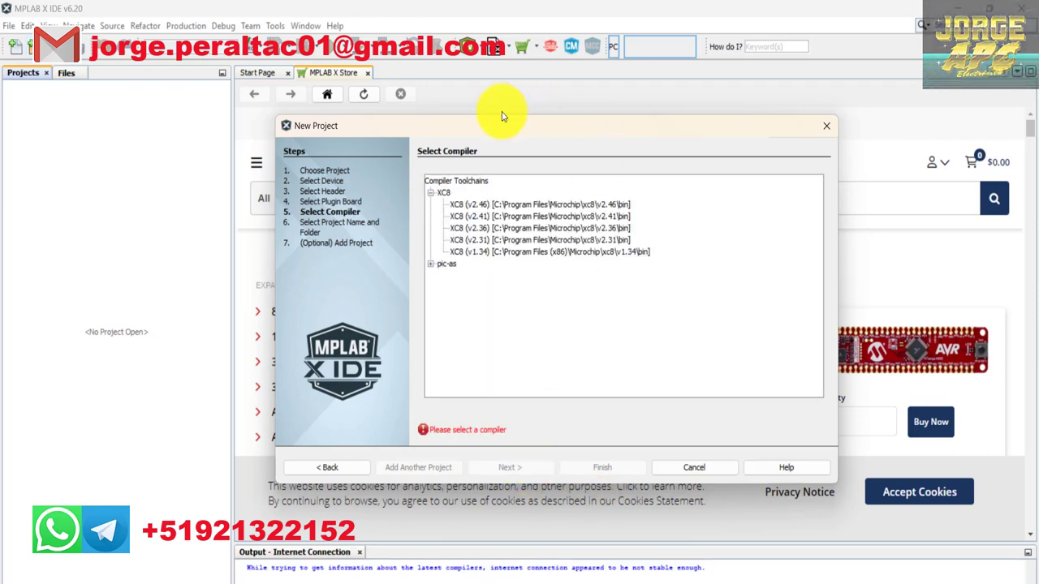
pyautogui.click(471, 206)
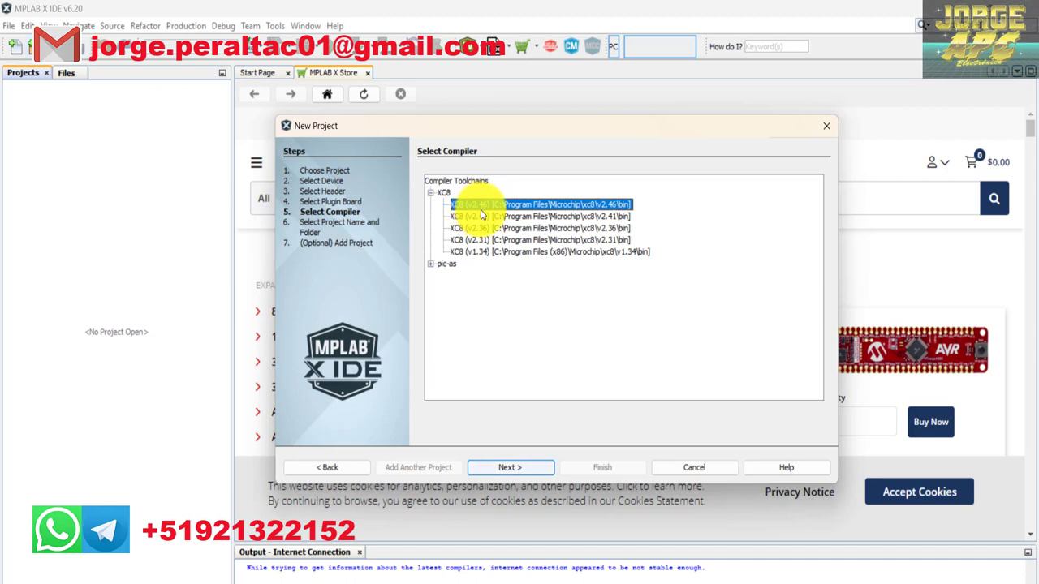
pyautogui.click(520, 474)
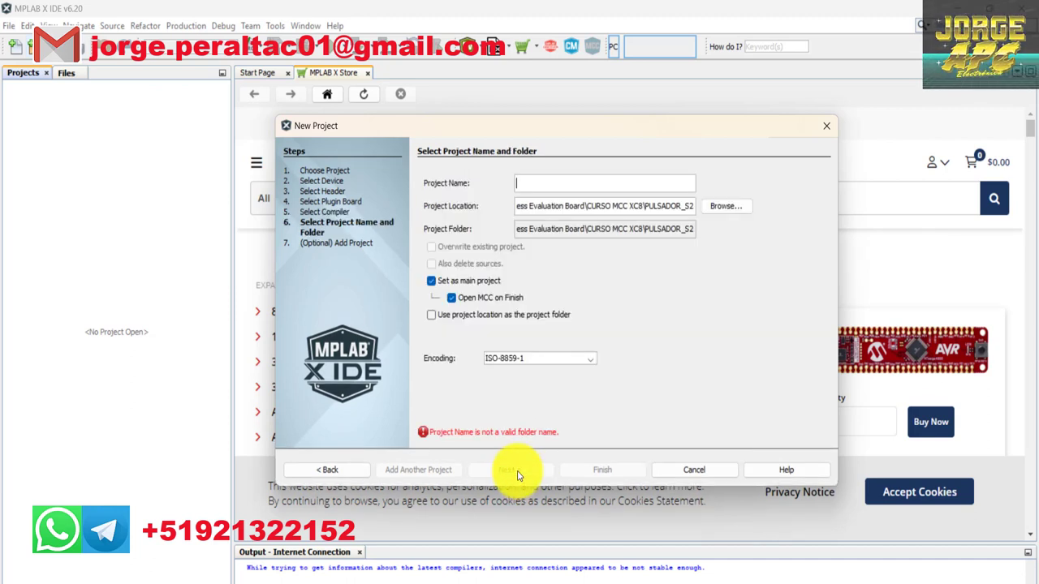
# - Create a folder named ENTRADA_DIGITAL inside CURSO MCC XC8 and set it as the project location
pyautogui.click(726, 208)
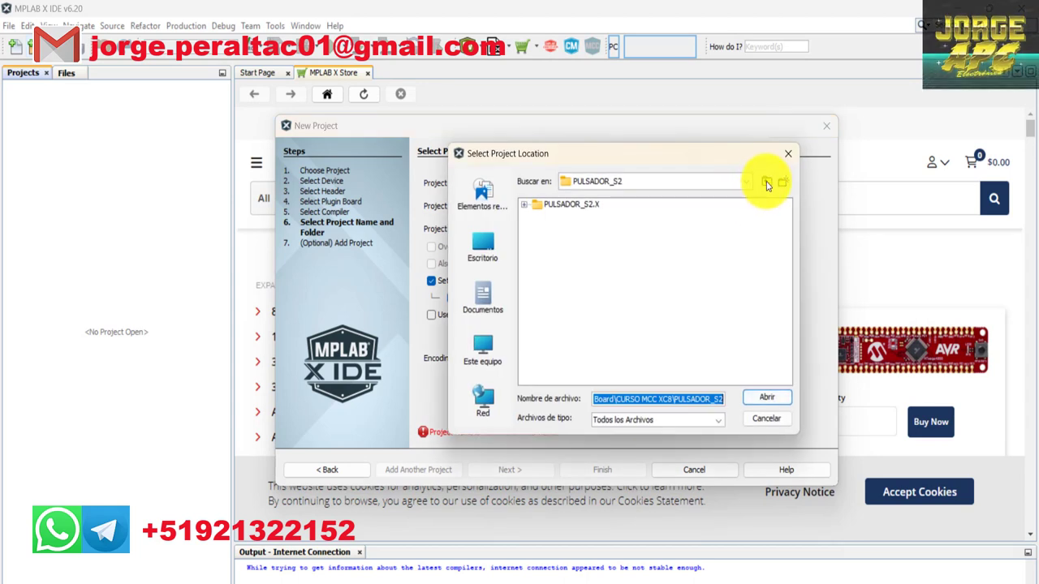
pyautogui.click(766, 182)
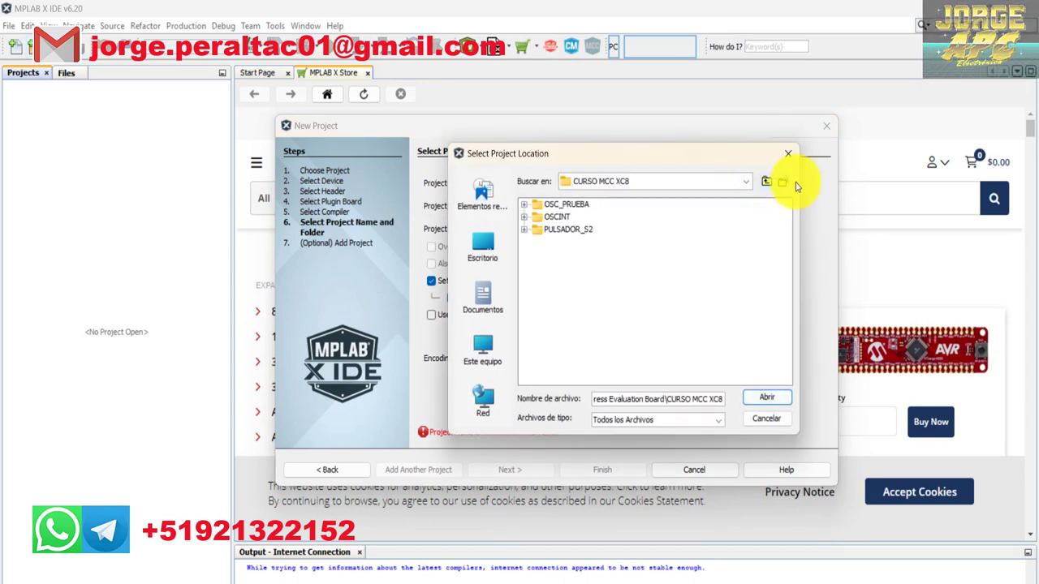
pyautogui.click(782, 185)
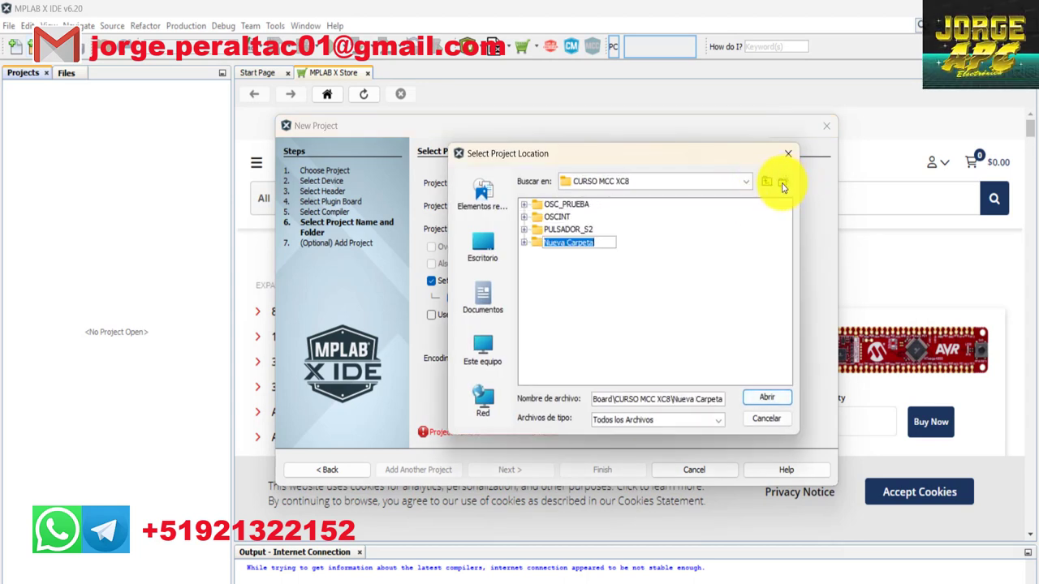
pyautogui.write('ENTRADA DIGITAL')
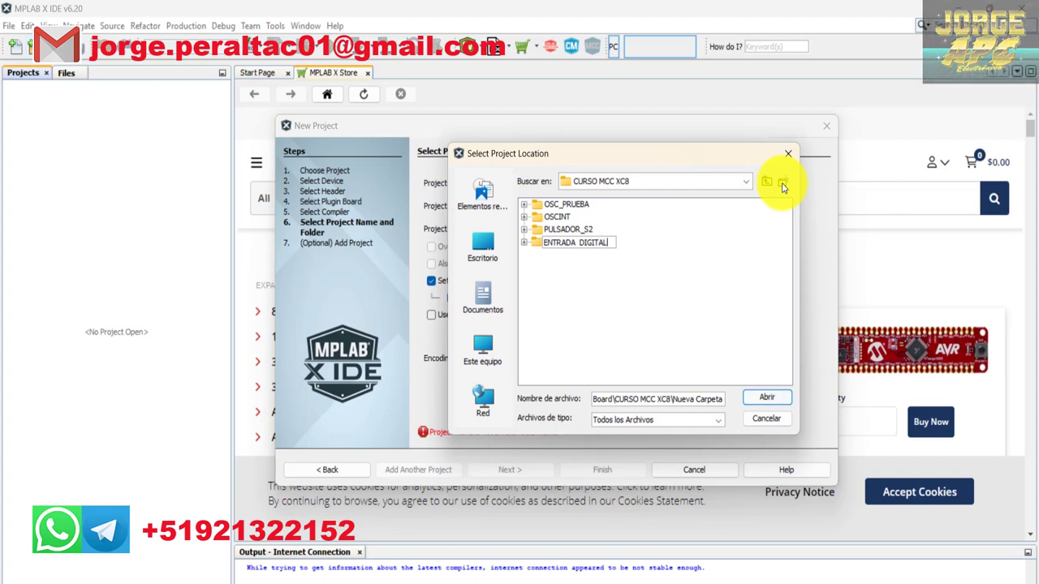
pyautogui.press('Return')
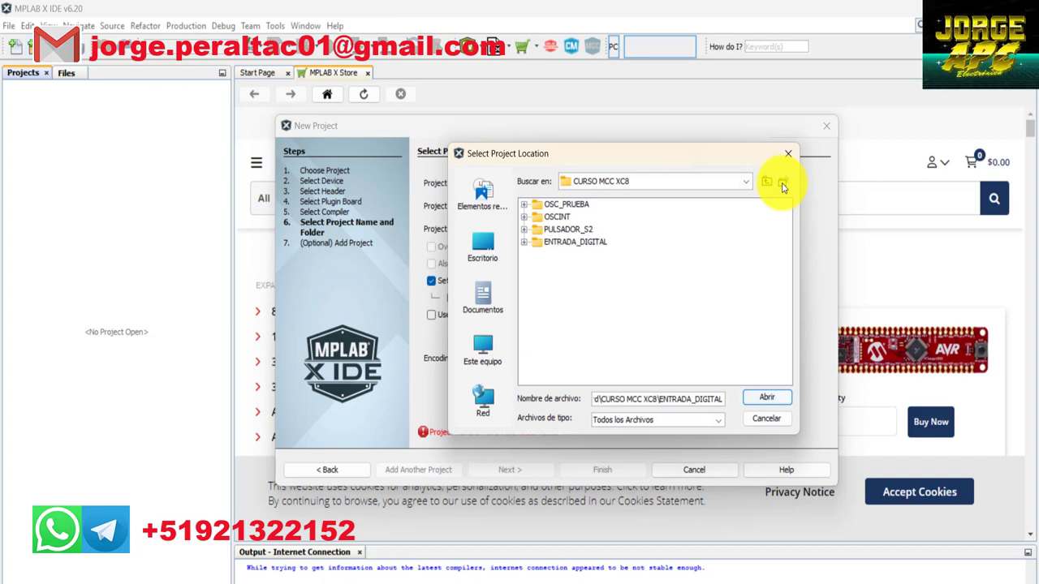
pyautogui.press('Return')
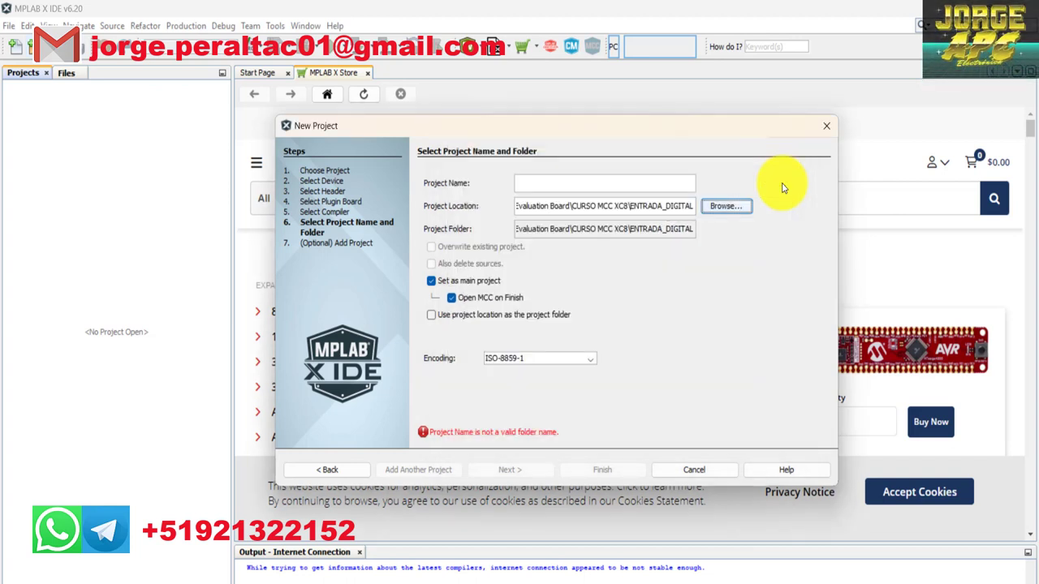
# - Create the project under the name ENTADA_DIGITAL and set it up with MCC Classic content, without optional components
pyautogui.click(646, 185)
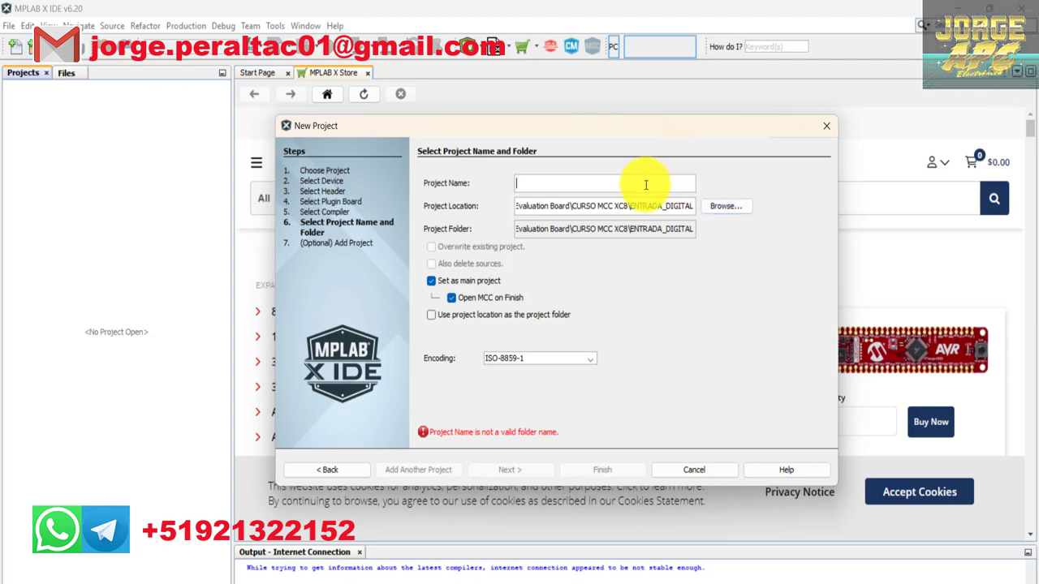
pyautogui.write('ENTADA')
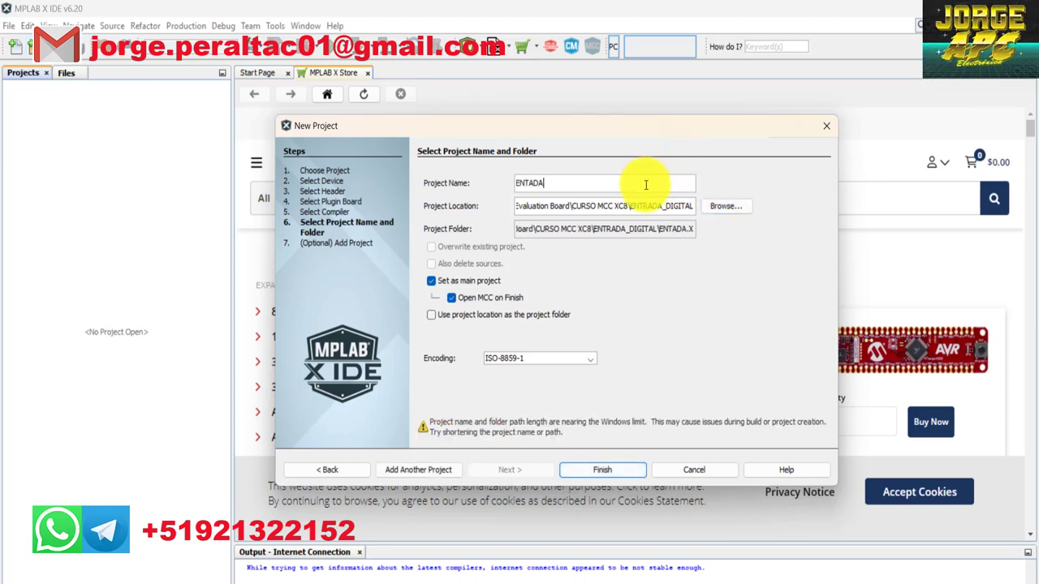
pyautogui.write('_DIGITAL')
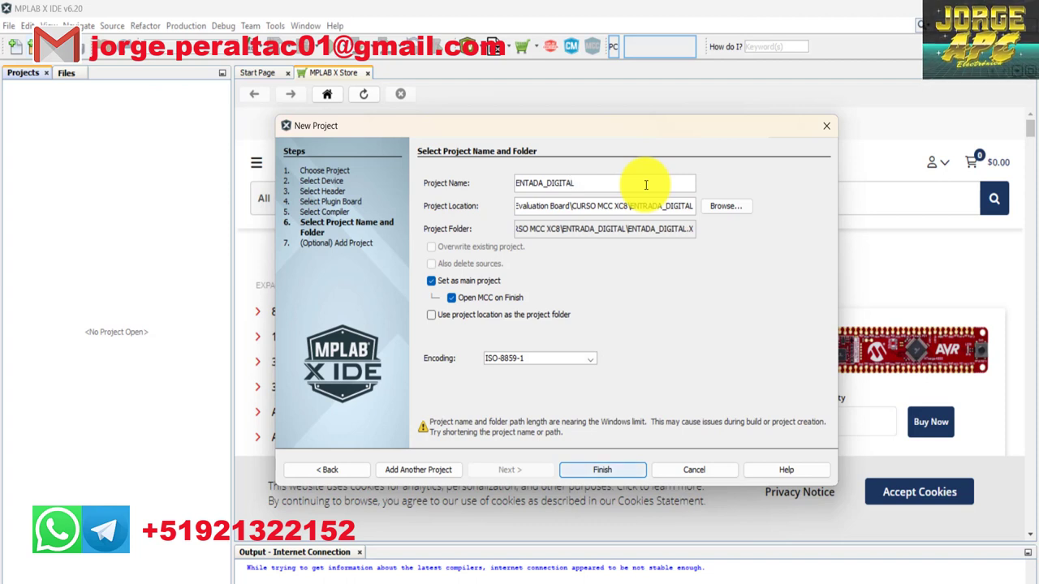
pyautogui.press('Return')
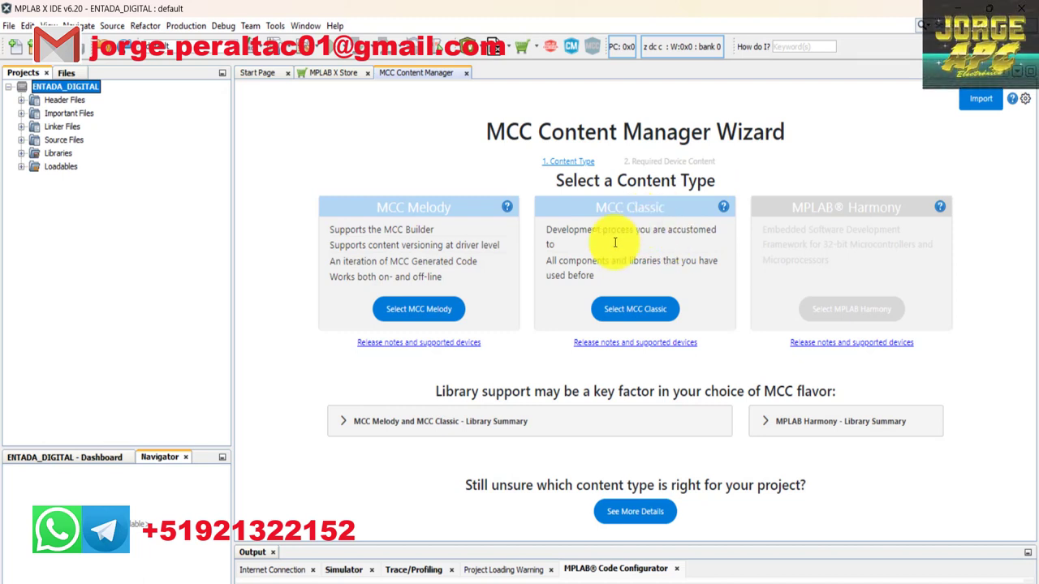
pyautogui.click(626, 316)
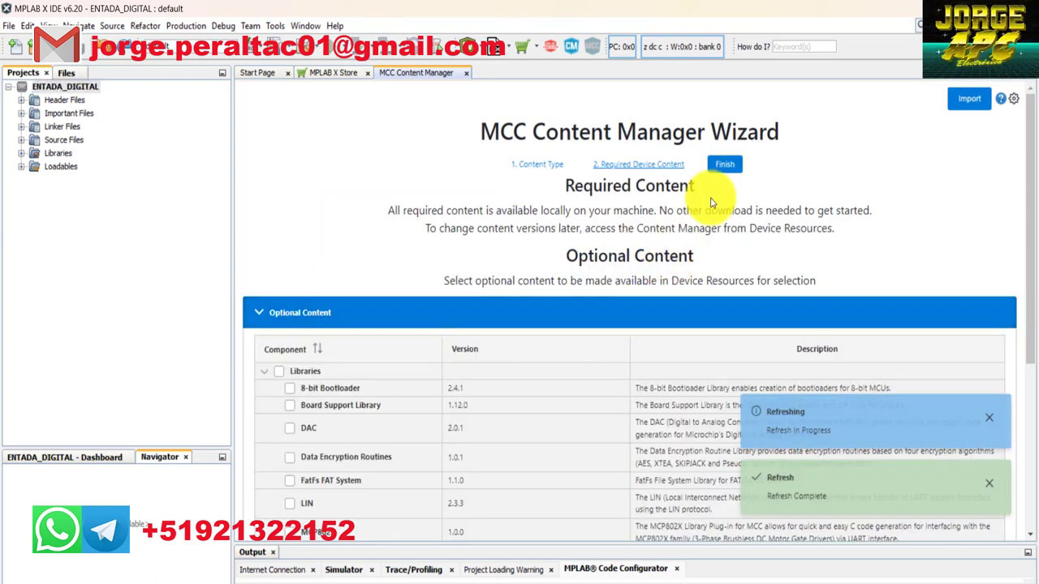
pyautogui.click(725, 166)
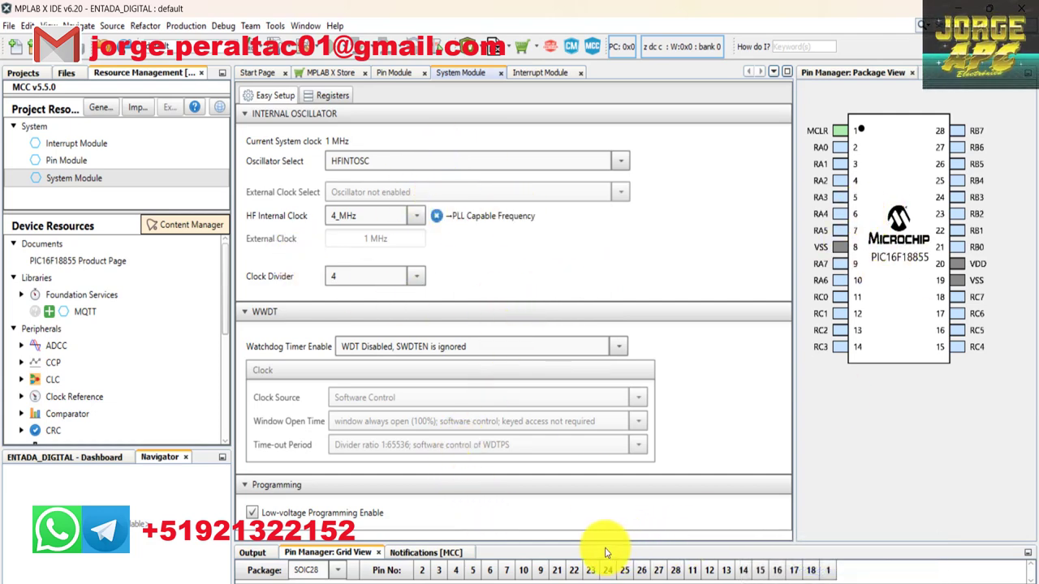
# - Enlarge the pin grid area and set the device package to UQFN28
pyautogui.moveTo(606, 542); pyautogui.dragTo(608, 364)
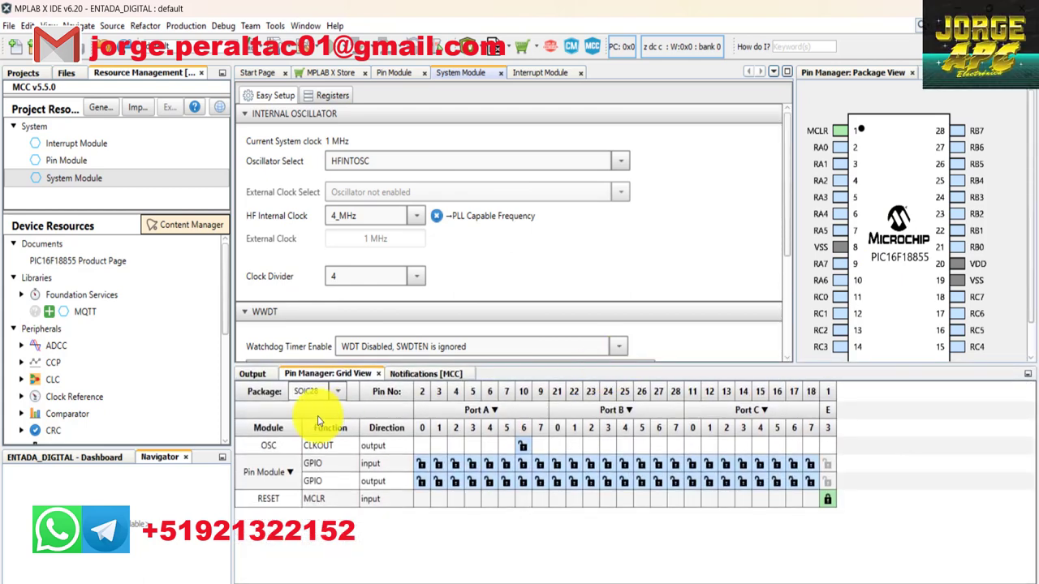
pyautogui.click(338, 394)
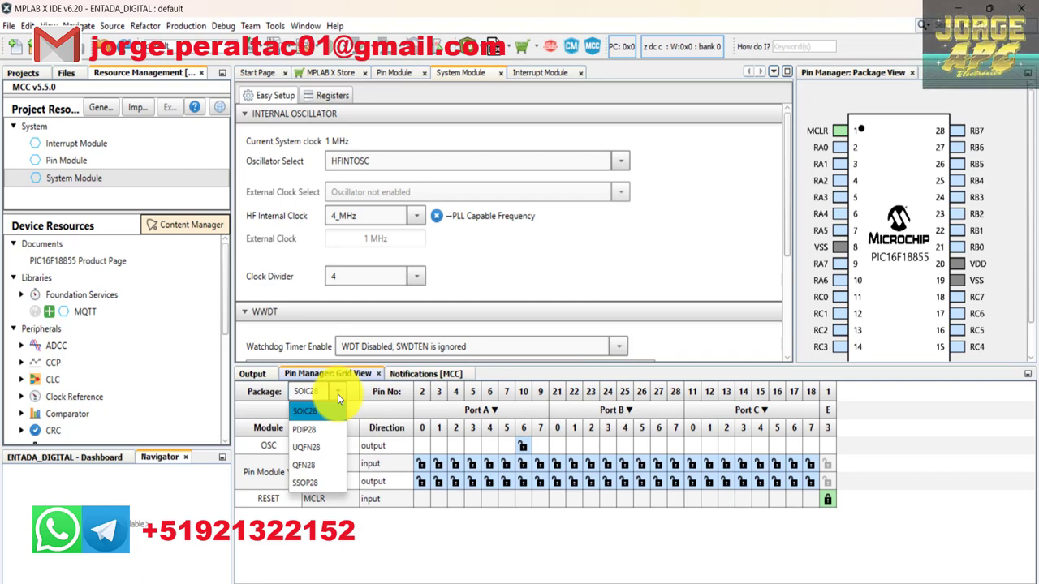
pyautogui.click(310, 451)
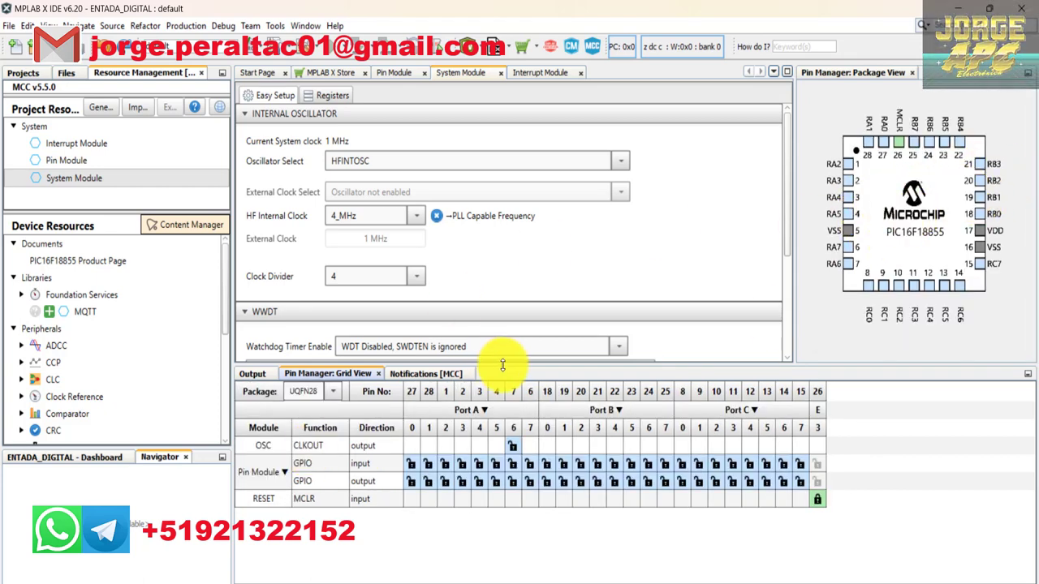
# - Set the system oscillator to HFINTOSC with 2x PLL
pyautogui.moveTo(503, 374); pyautogui.dragTo(504, 430)
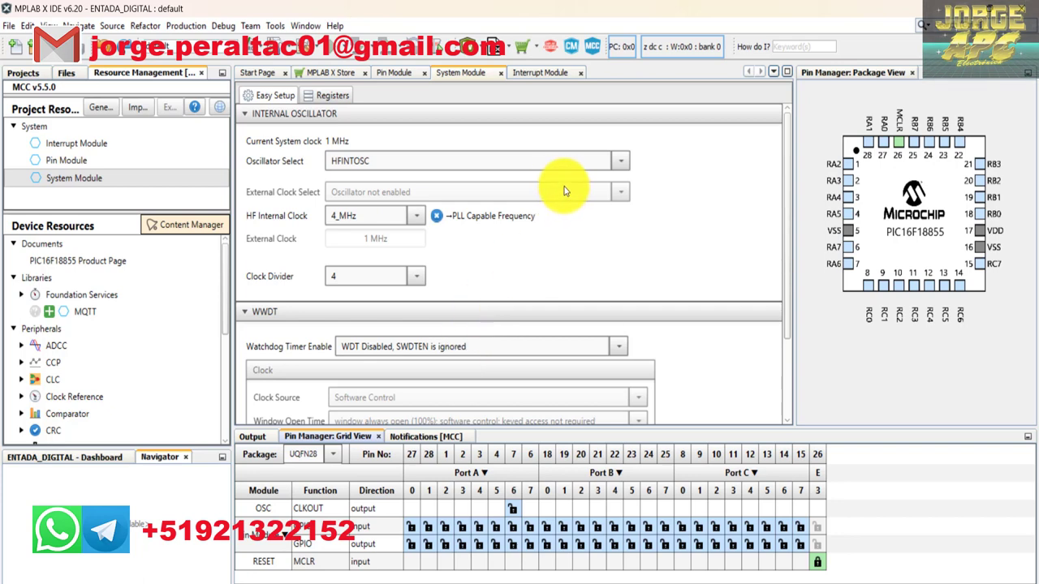
pyautogui.click(619, 162)
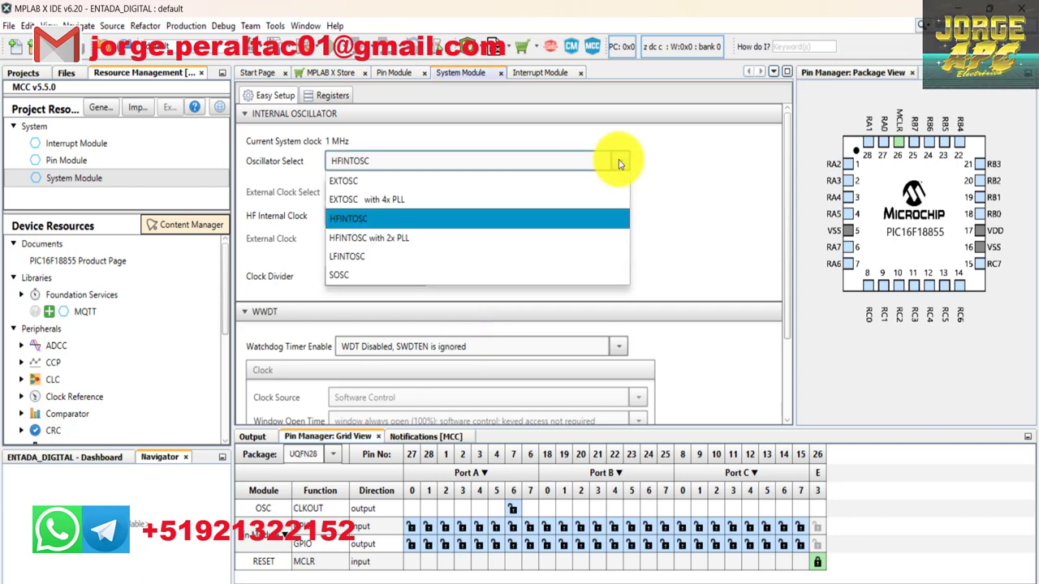
pyautogui.click(335, 242)
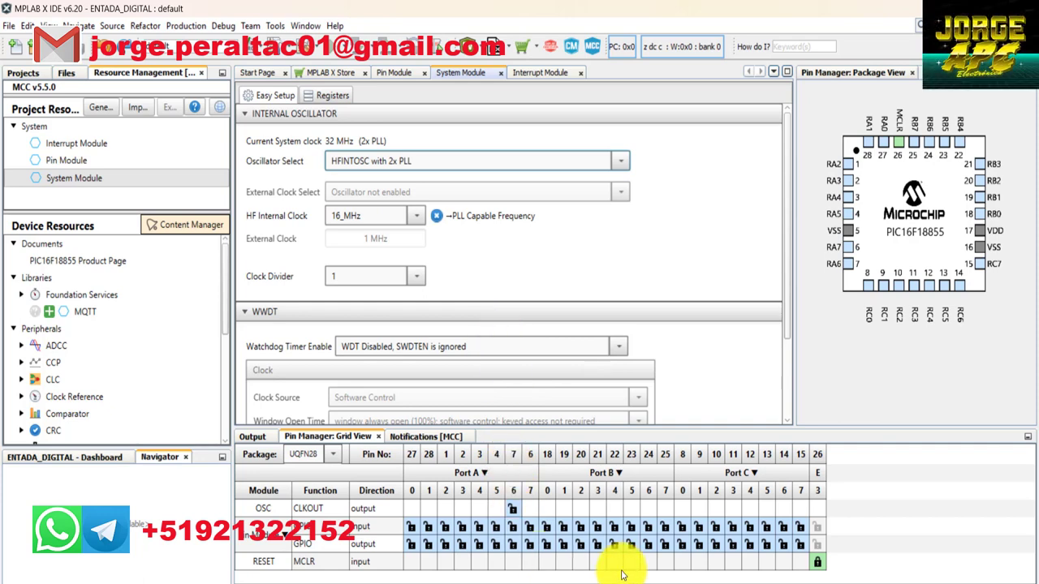
# - In the Pin Module, assign RA5 as a GPIO input and RA0, RA1, RA2 and RA3 as GPIO outputs
pyautogui.click(53, 162)
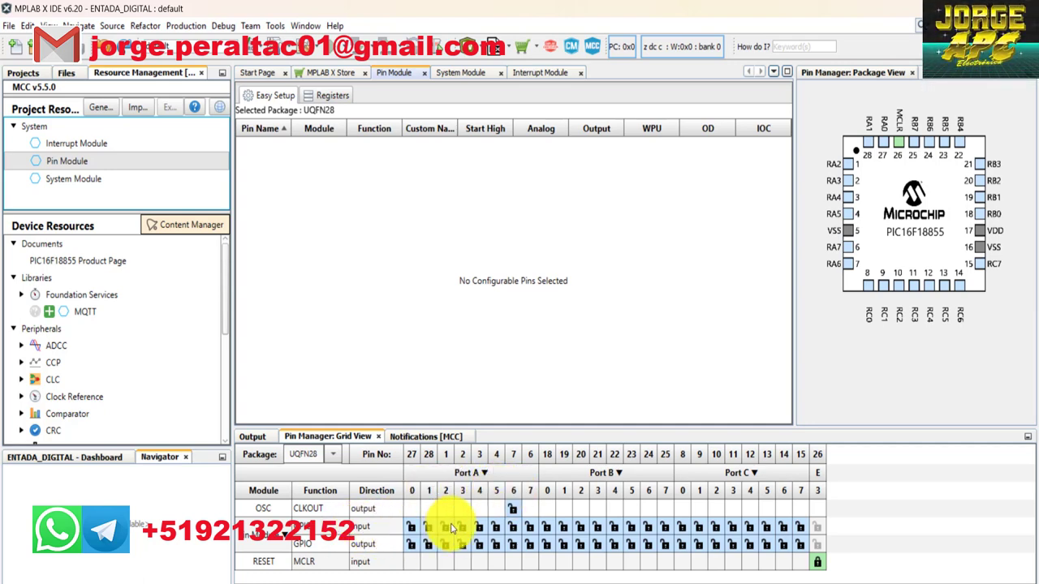
pyautogui.click(495, 527)
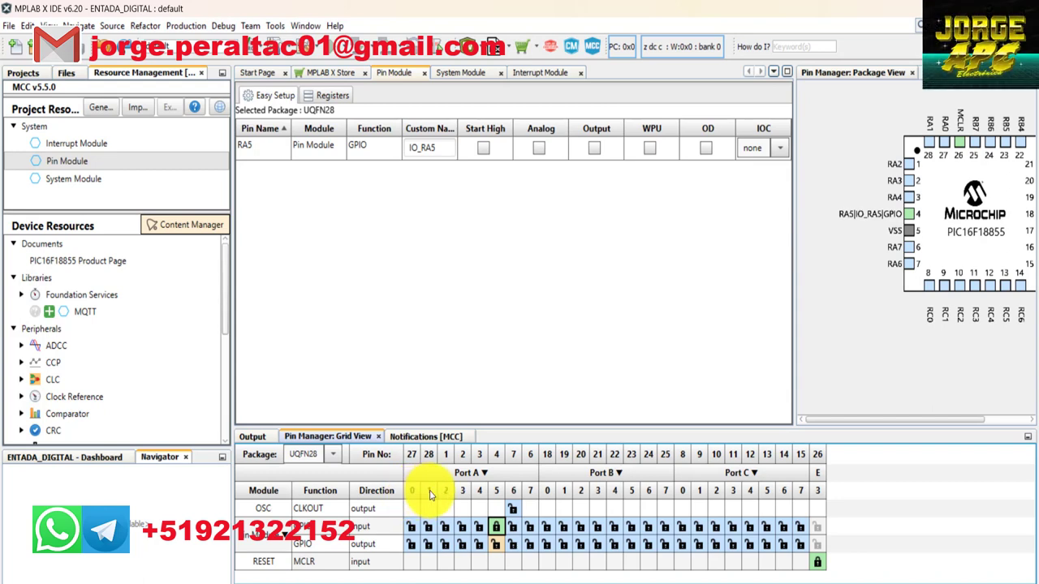
pyautogui.click(413, 548)
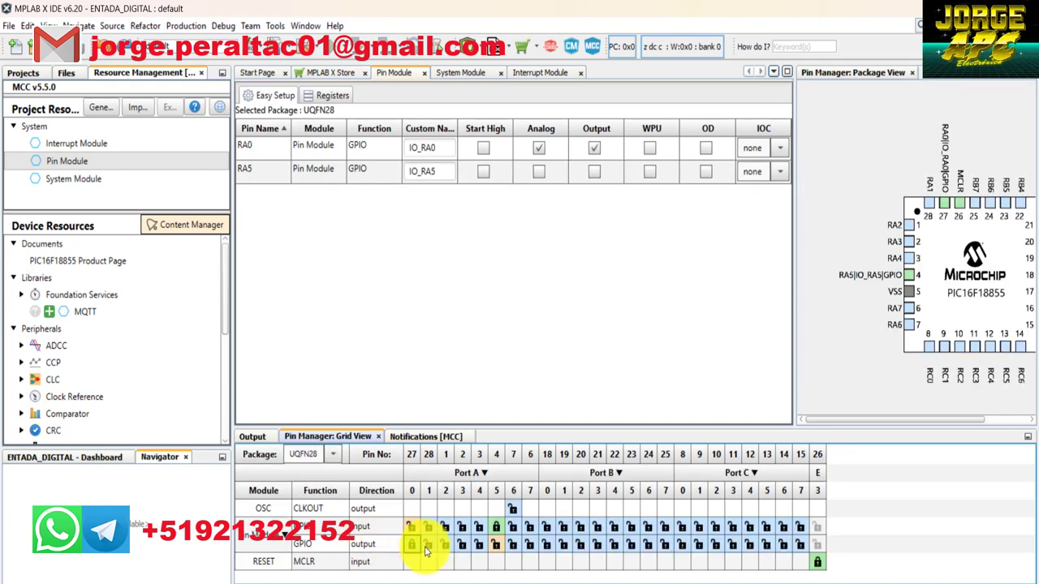
pyautogui.click(429, 544)
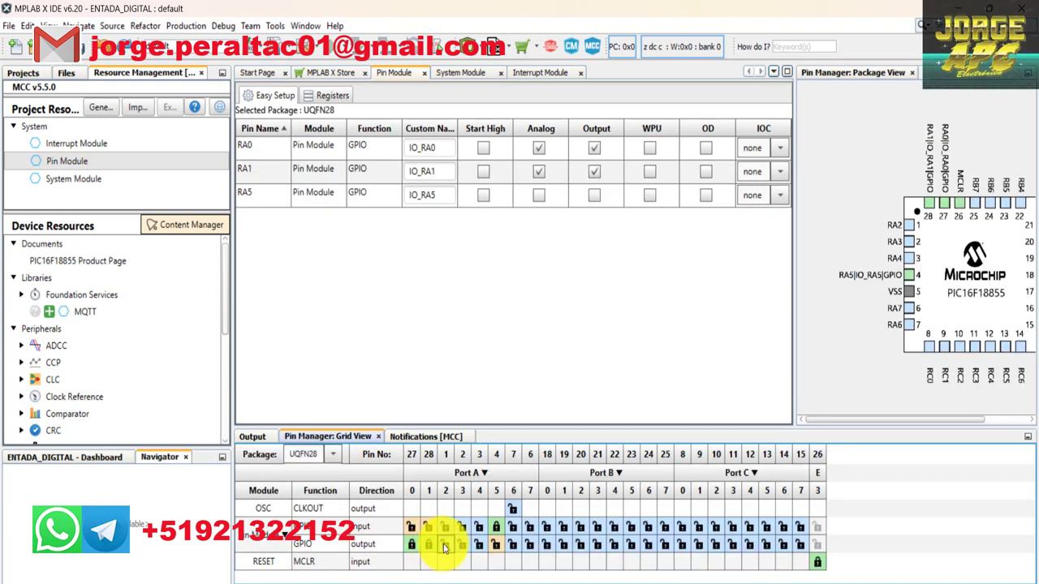
pyautogui.click(445, 545)
pyautogui.click(462, 545)
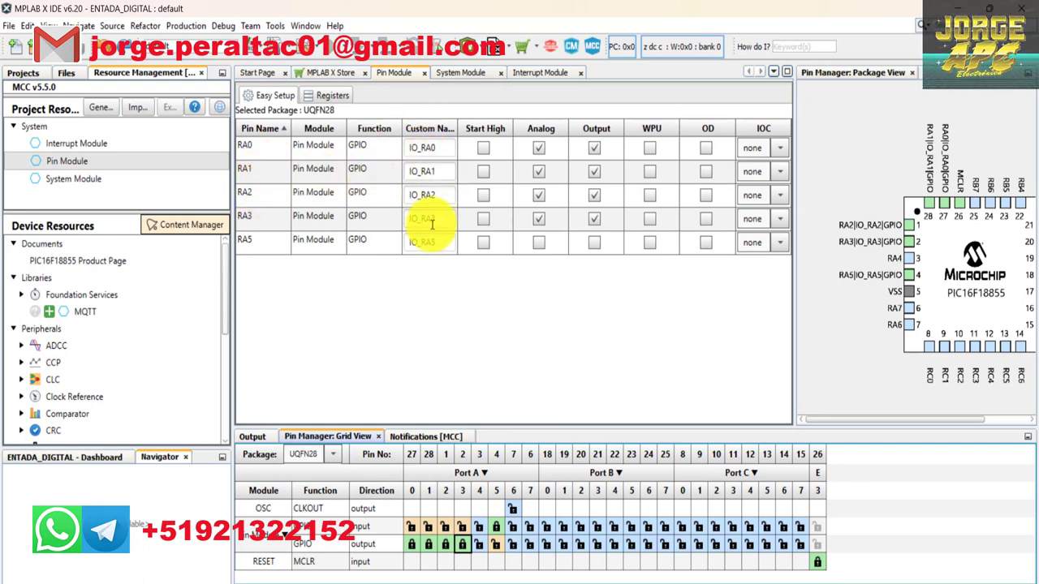
# - Set the custom name of pin RA0 to LED1 and of pin RA1 to LED2
pyautogui.click(423, 146)
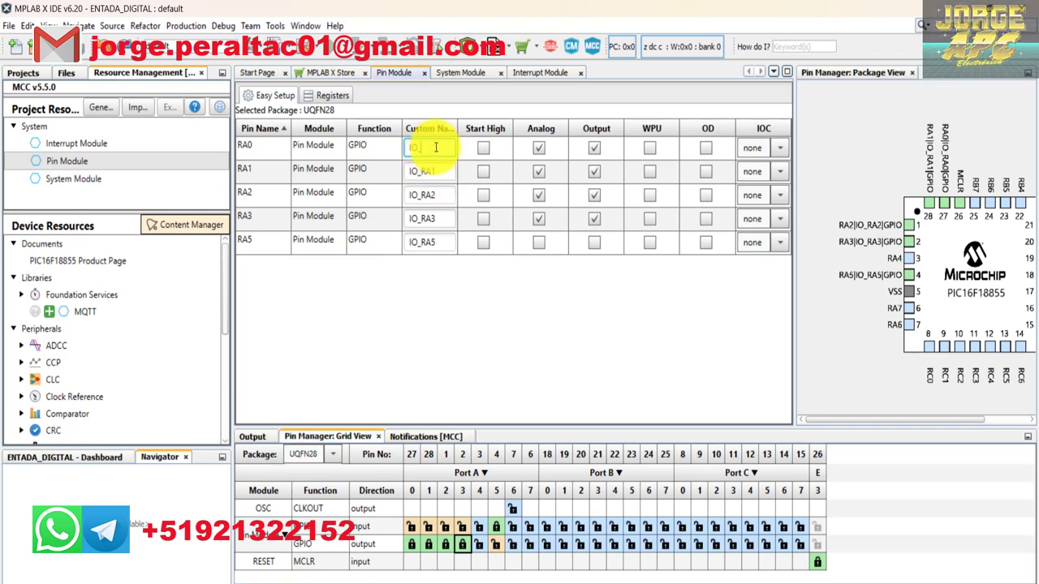
pyautogui.press('BackSpace')
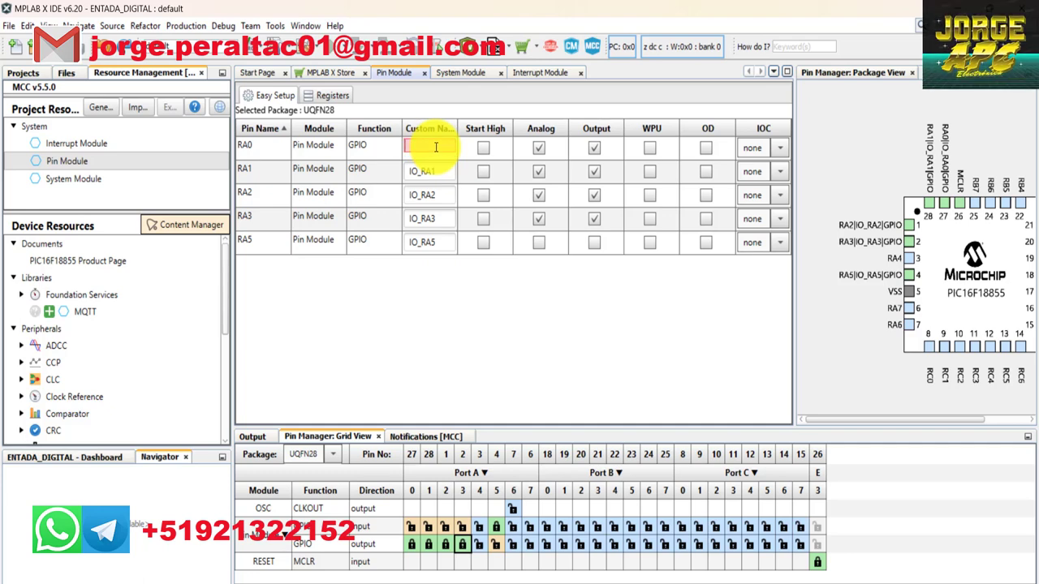
pyautogui.write('LED')
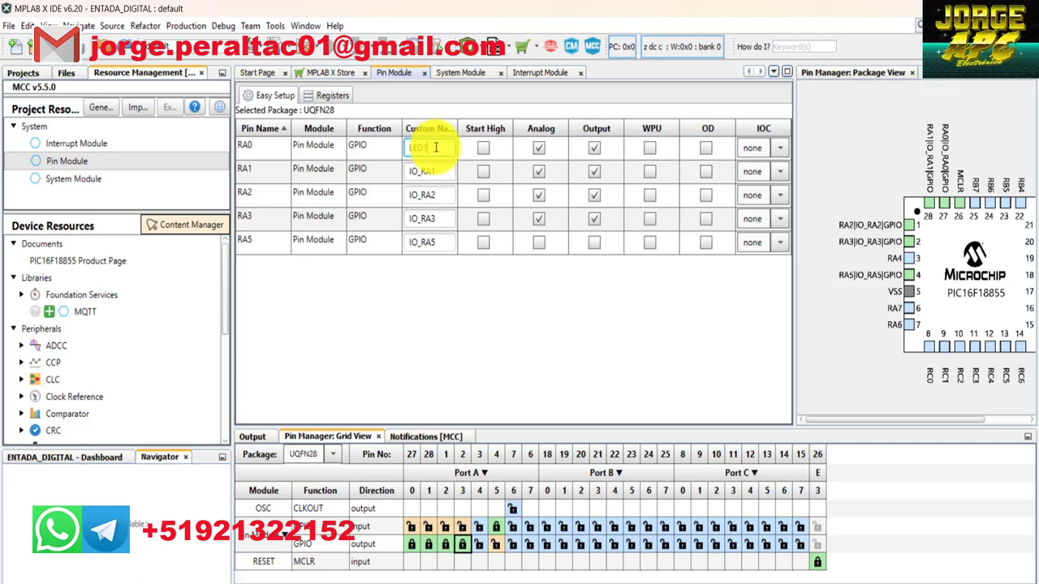
pyautogui.write('1')
pyautogui.click(441, 173)
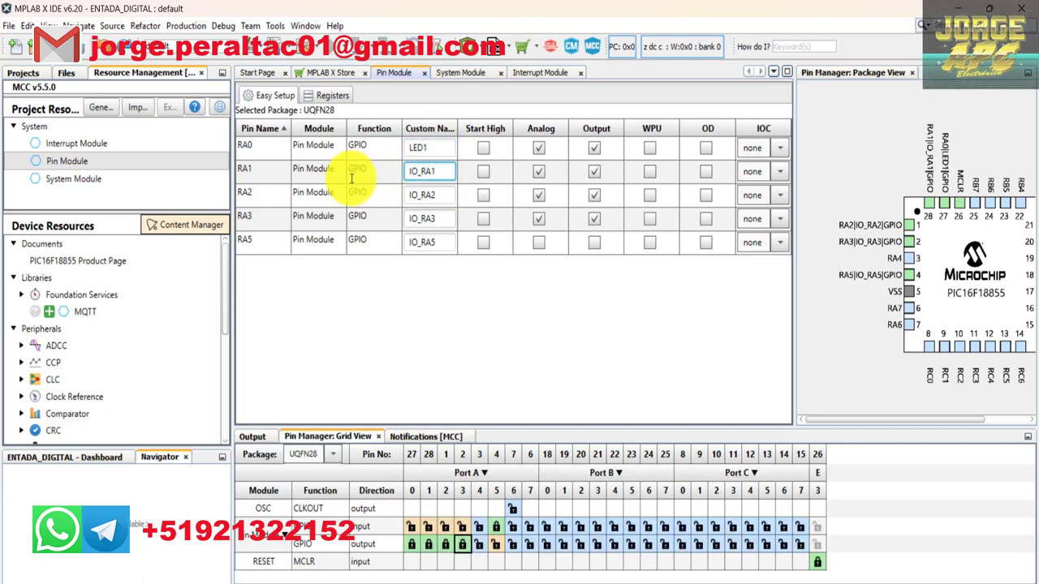
pyautogui.moveTo(447, 171); pyautogui.dragTo(396, 175)
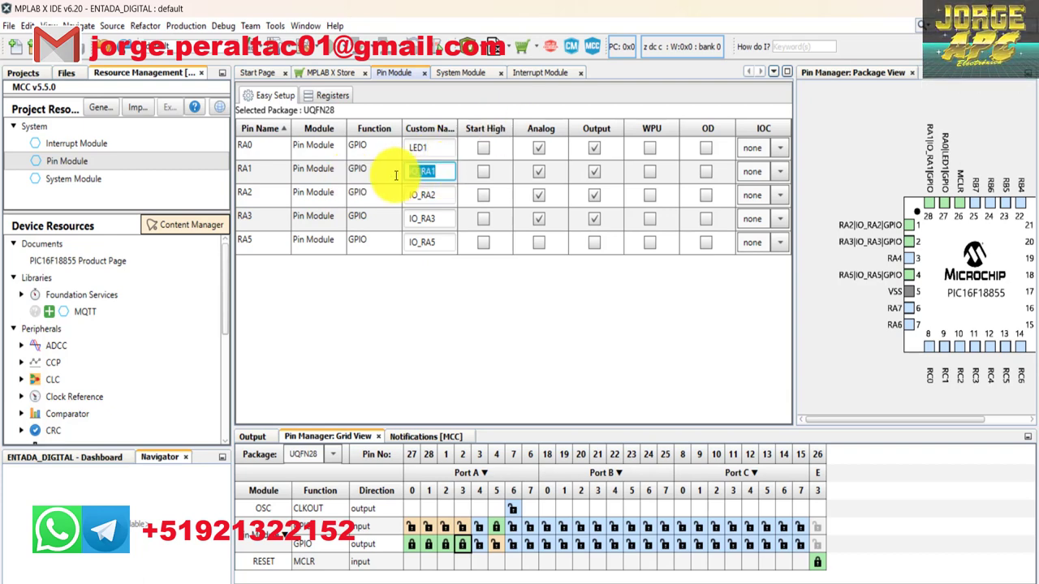
pyautogui.write('LED2')
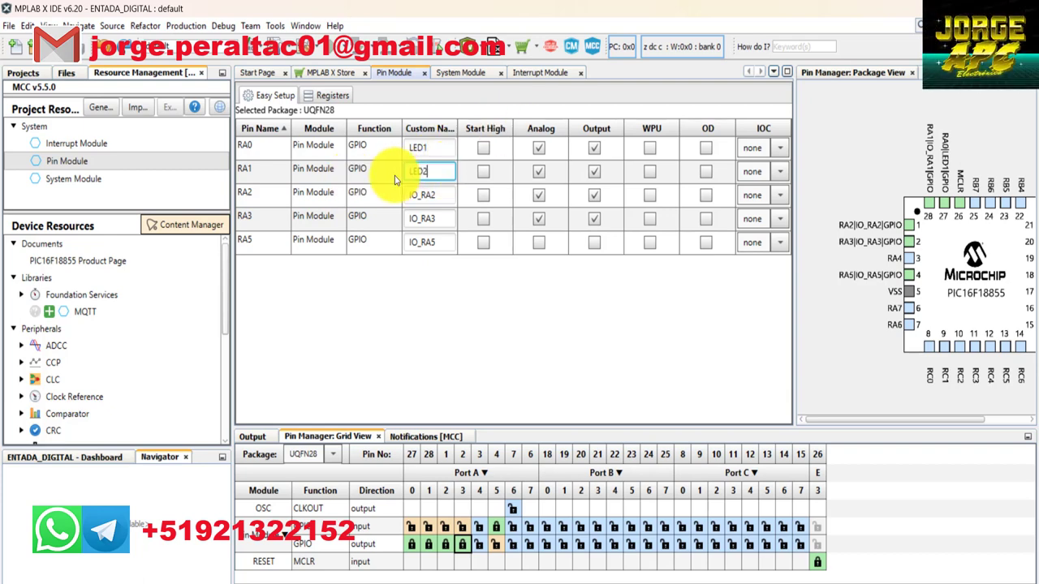
pyautogui.press('Return')
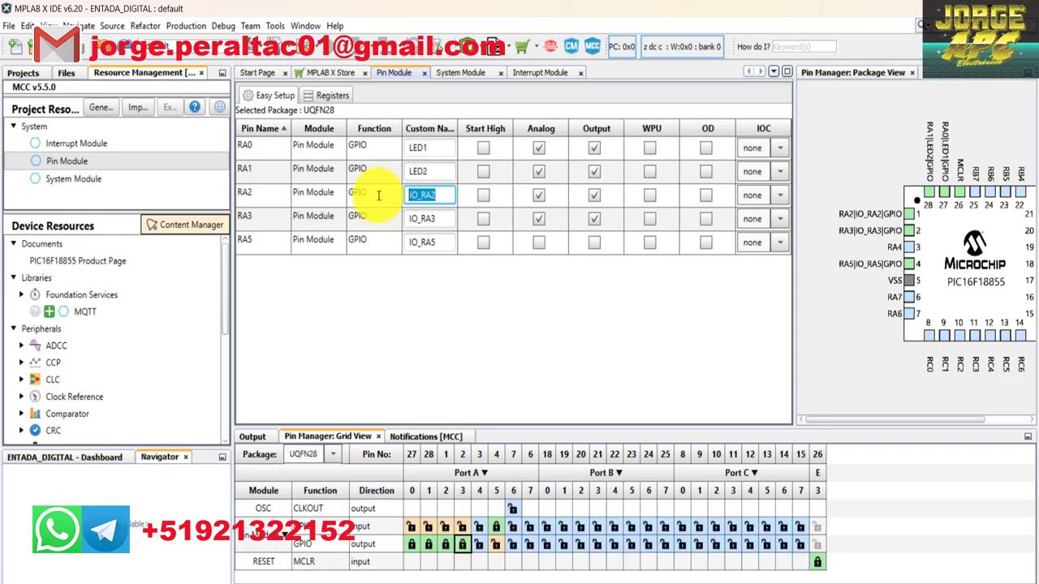
# - Set the custom names of pins RA2 to LED3, RA3 to LED4 and RA5 to PULSADOR
pyautogui.write('LED3')
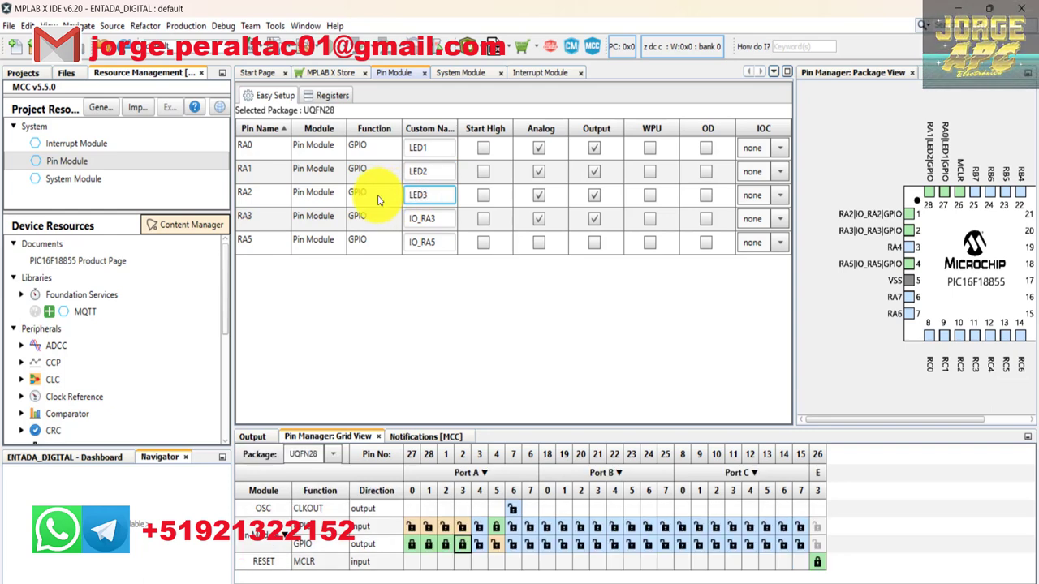
pyautogui.press('Return')
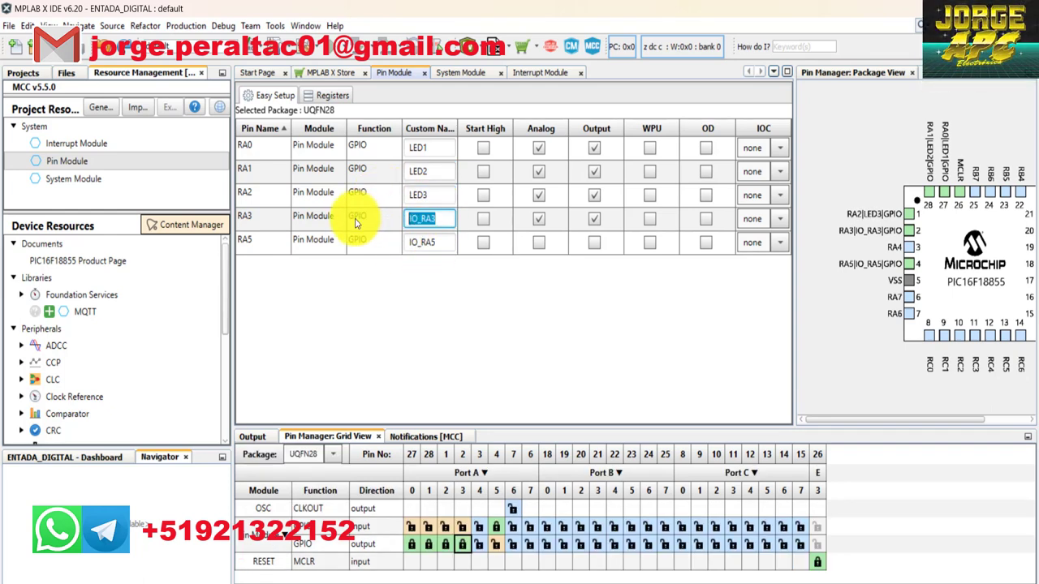
pyautogui.write('LE')
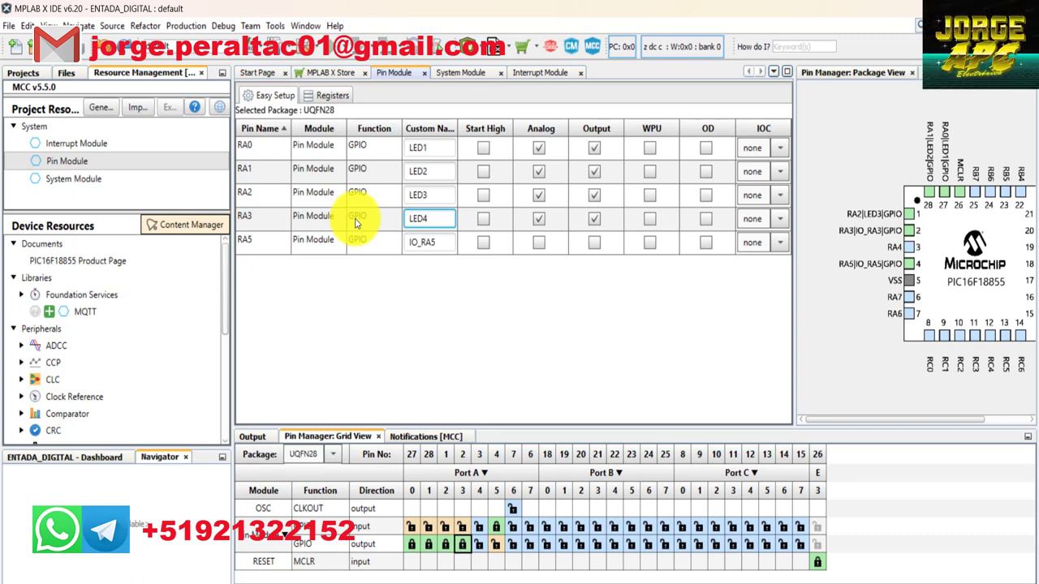
pyautogui.write('D4')
pyautogui.press('Return')
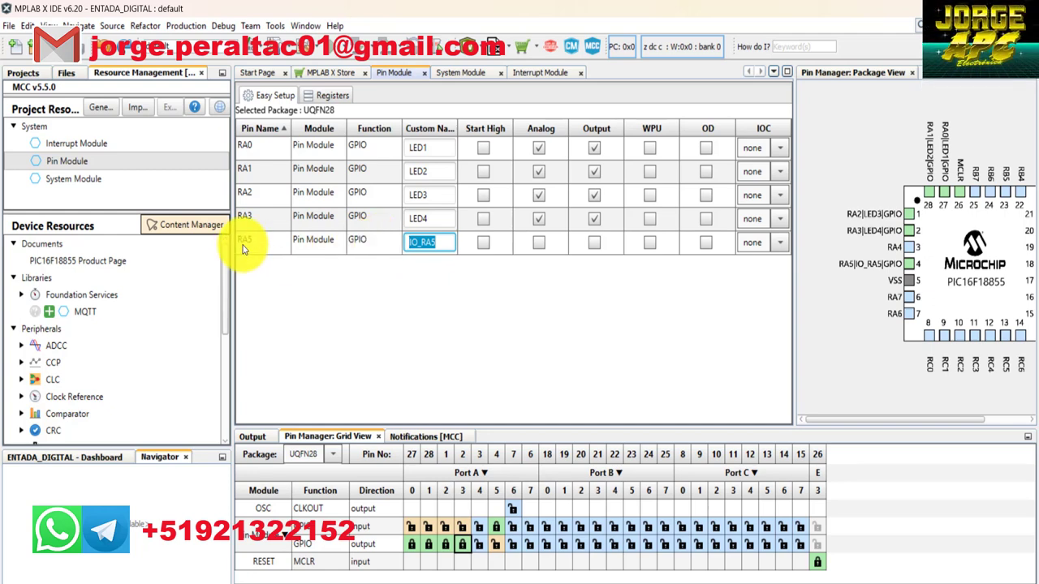
pyautogui.write('PUL')
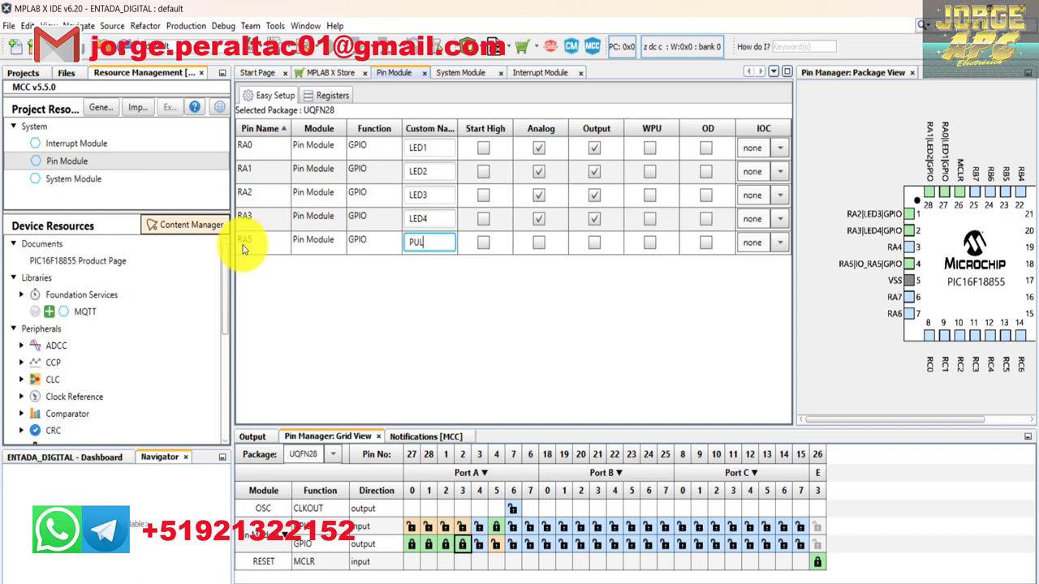
pyautogui.write('SADOR')
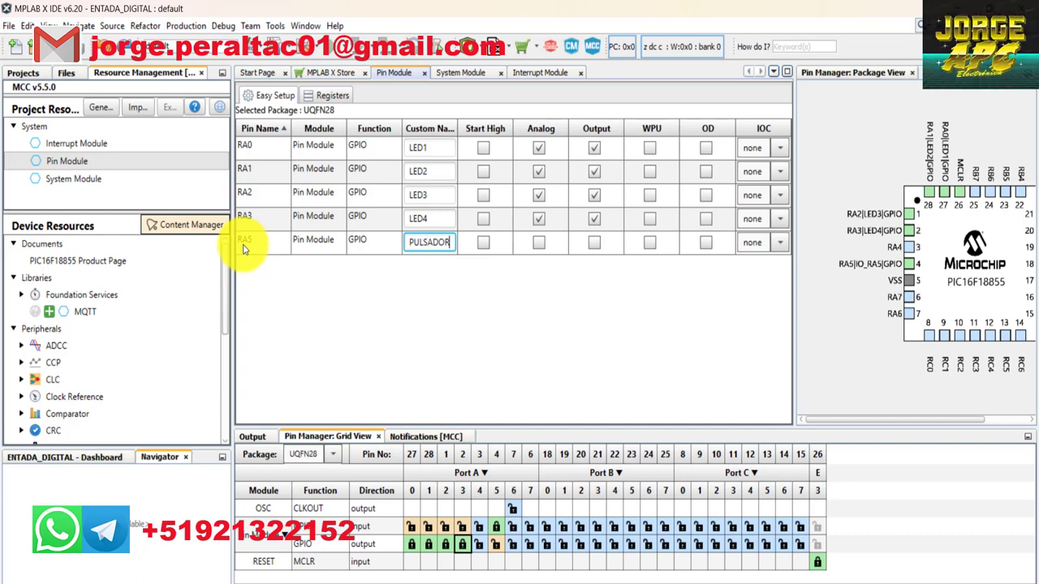
# - Disable the analog option for pins RA0, RA1, RA2 and RA3, keeping them as outputs
pyautogui.click(539, 149)
pyautogui.click(539, 171)
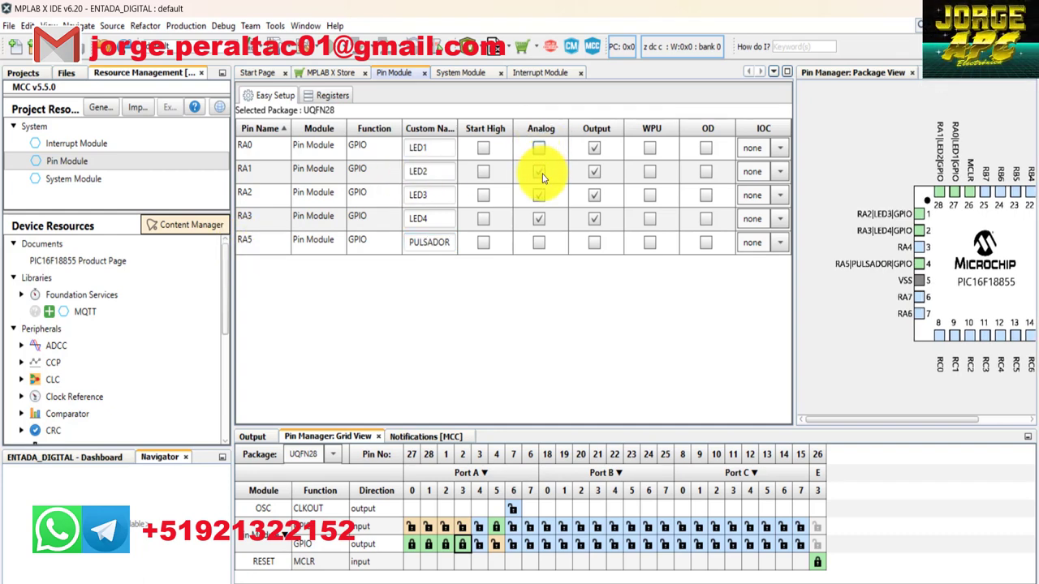
pyautogui.click(538, 194)
pyautogui.click(537, 218)
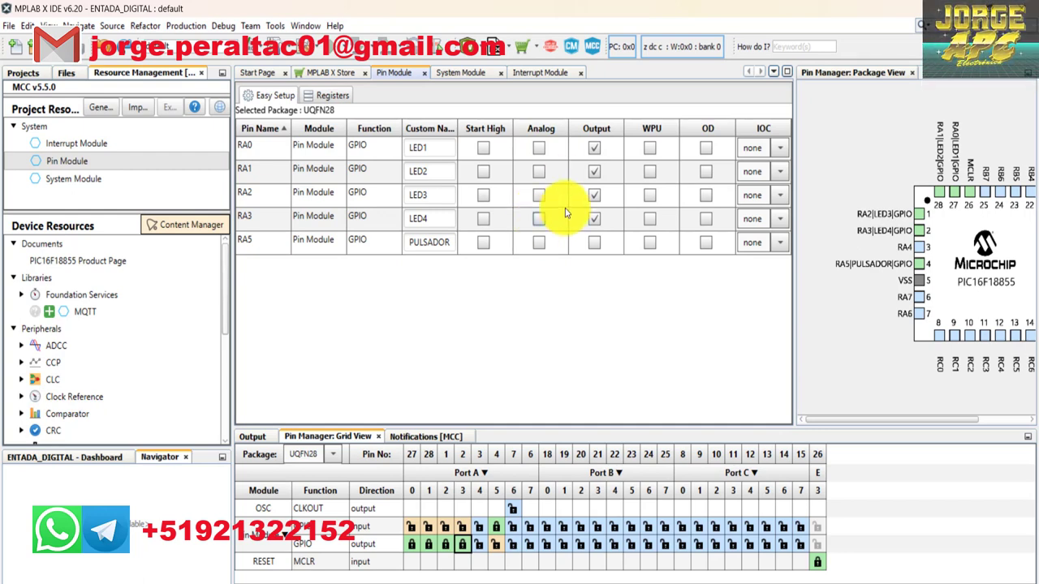
pyautogui.click(594, 148)
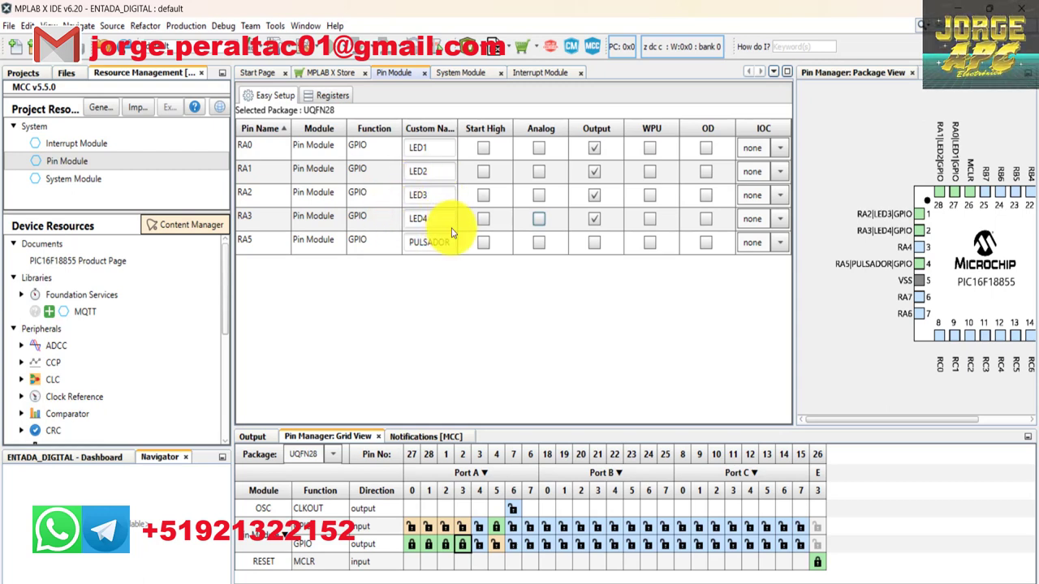
# - Generate the project code with MCC and close the configurator
pyautogui.click(99, 108)
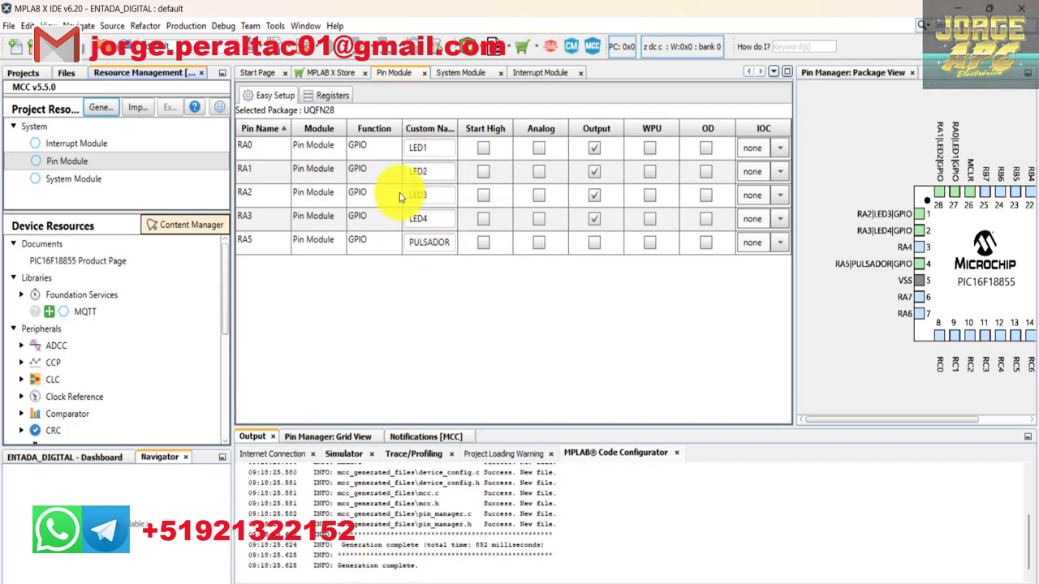
pyautogui.click(593, 49)
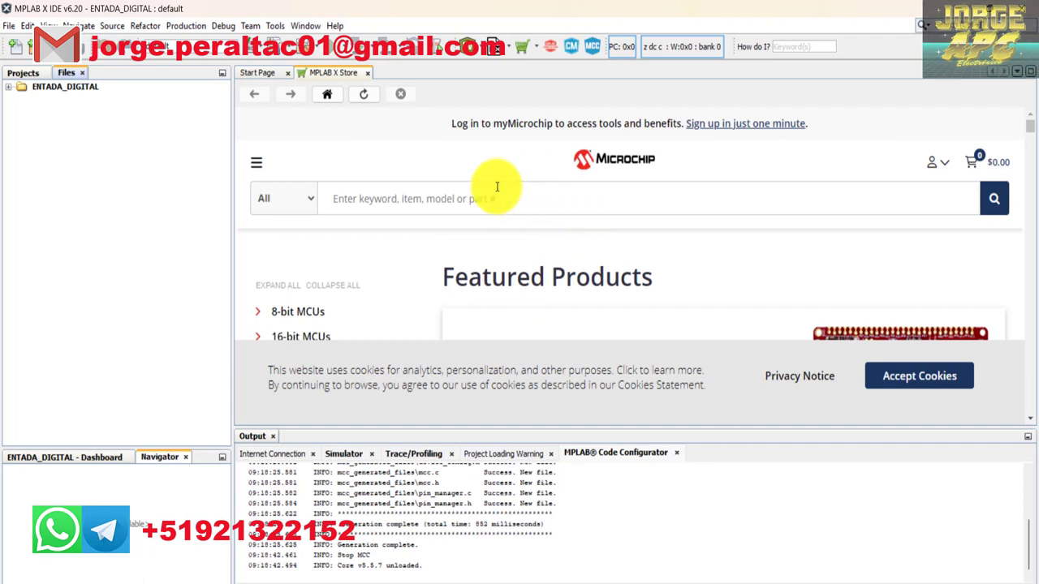
# - Open main.c from the ENTADA_DIGITAL project's source files
pyautogui.click(27, 73)
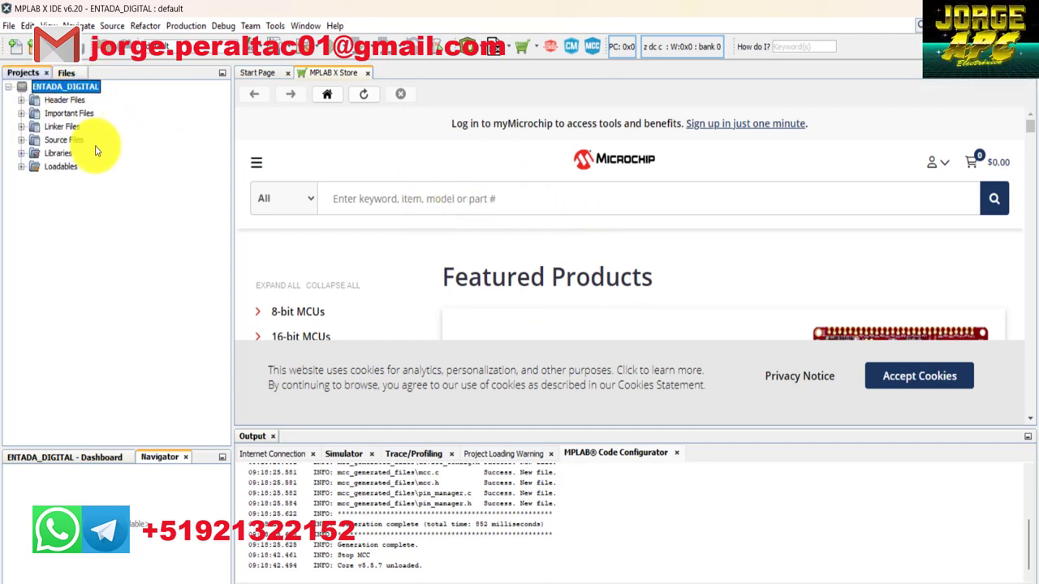
pyautogui.click(22, 141)
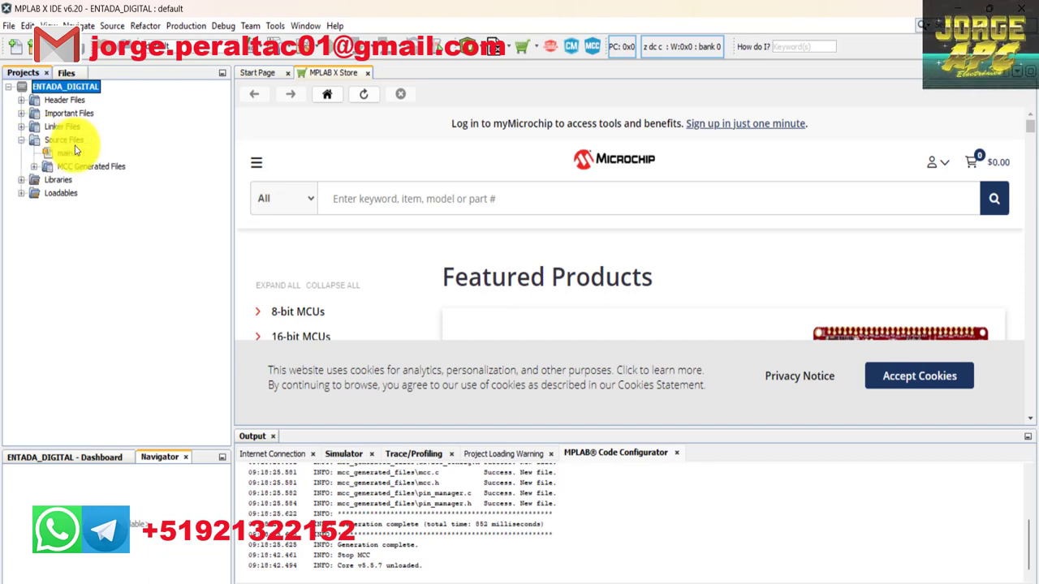
pyautogui.click(68, 158)
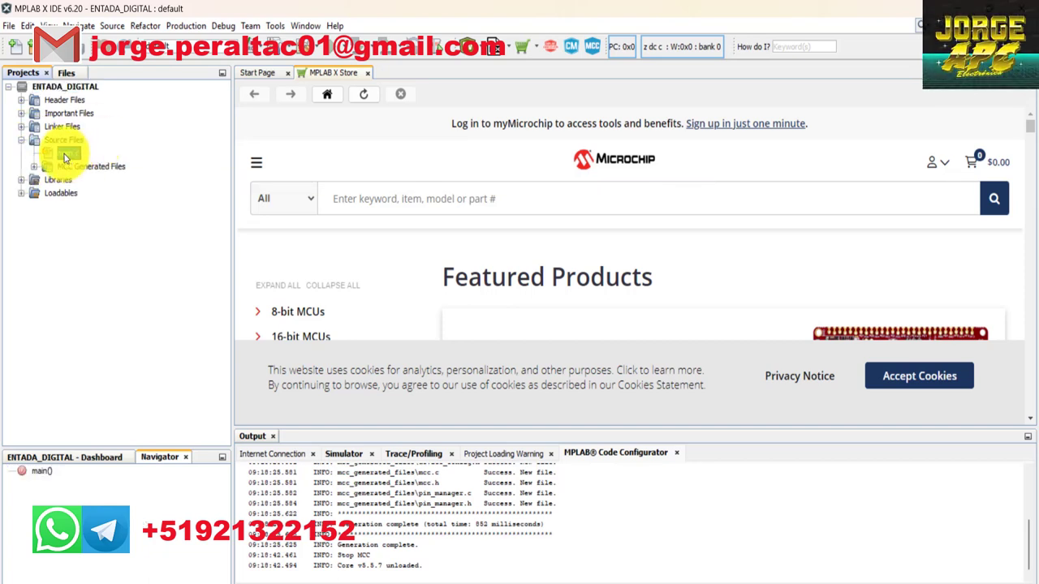
pyautogui.doubleClick(68, 158)
# - Delete the generated file description and licence comments, plus the "Main application" comment above main()
pyautogui.scroll(-4, 452, 254)
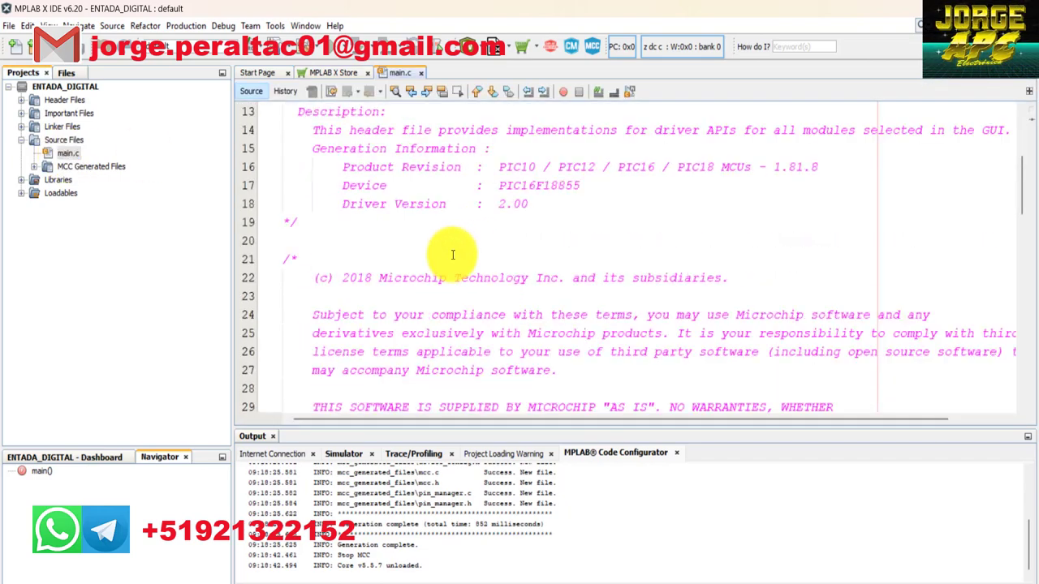
pyautogui.scroll(-17, 453, 255)
pyautogui.scroll(8, 460, 267)
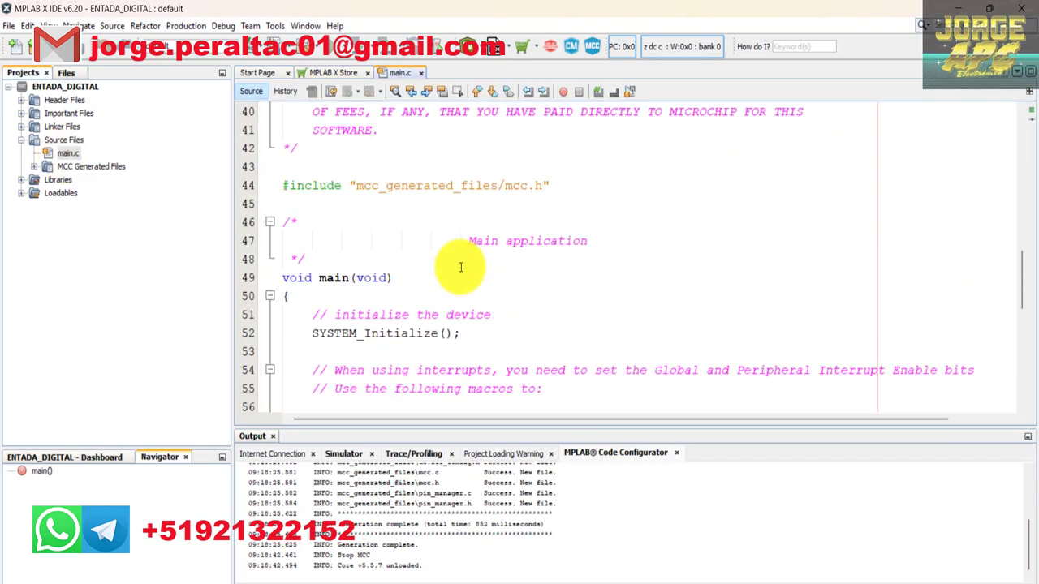
pyautogui.scroll(2, 460, 267)
pyautogui.moveTo(309, 258); pyautogui.dragTo(246, 77)
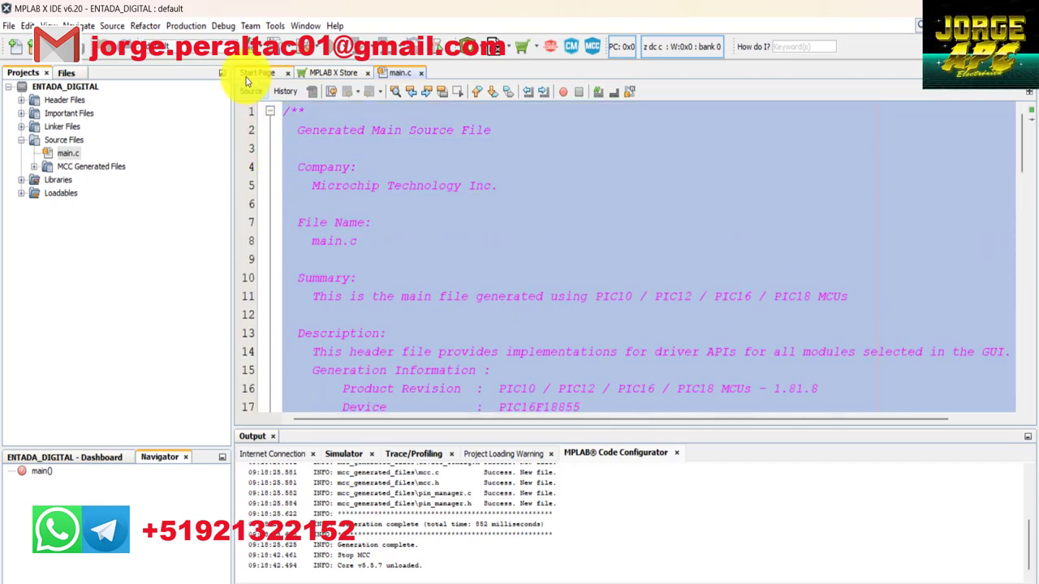
pyautogui.press('Delete')
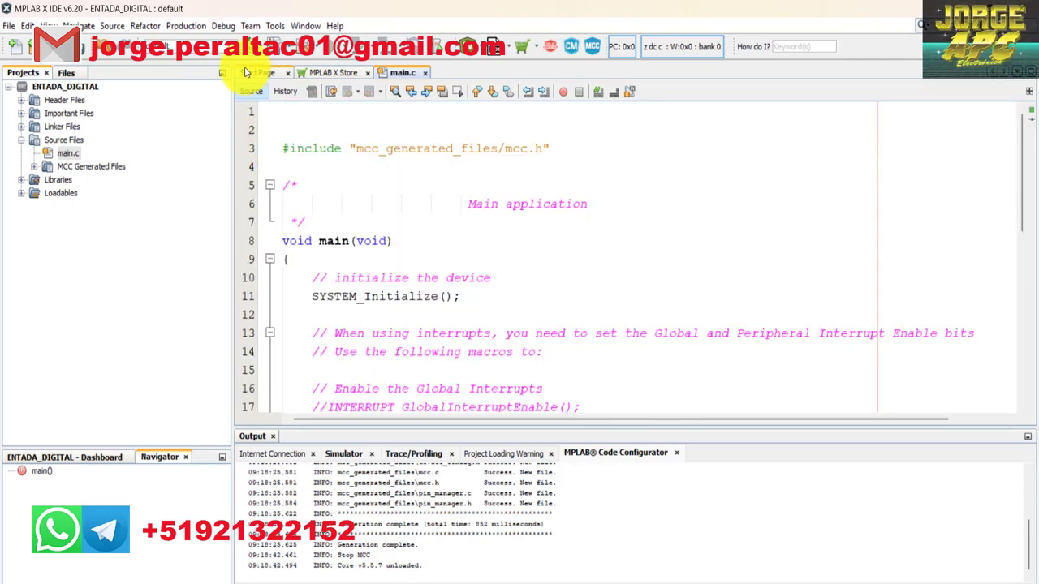
pyautogui.moveTo(306, 223); pyautogui.dragTo(284, 183)
pyautogui.press('Delete')
pyautogui.press('BackSpace')
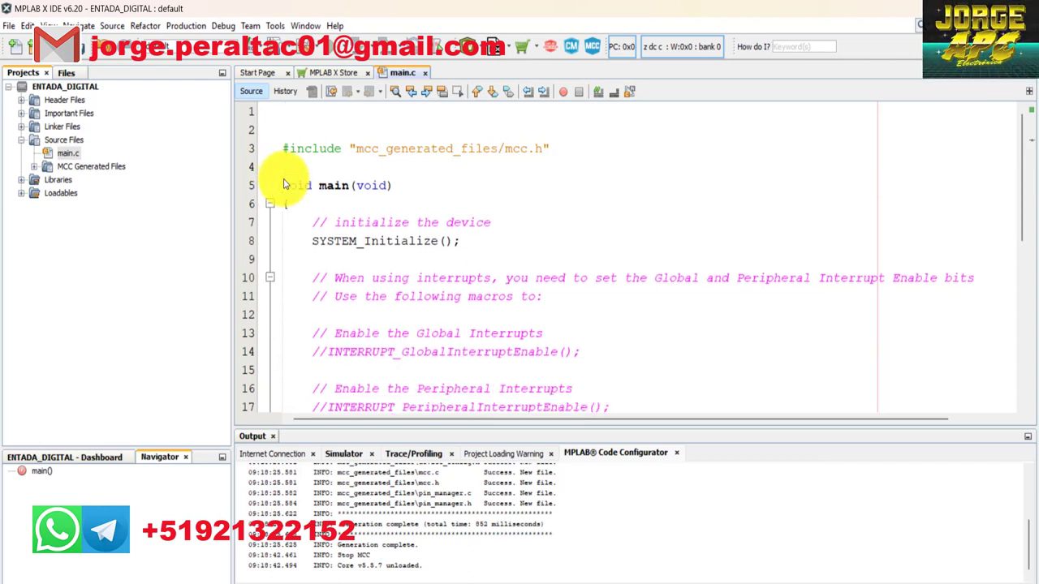
# - Delete the device initialization, interrupt and "Add your application code" comments inside main(), keeping SYSTEM_Initialize() and the while loop
pyautogui.moveTo(542, 216); pyautogui.dragTo(309, 216)
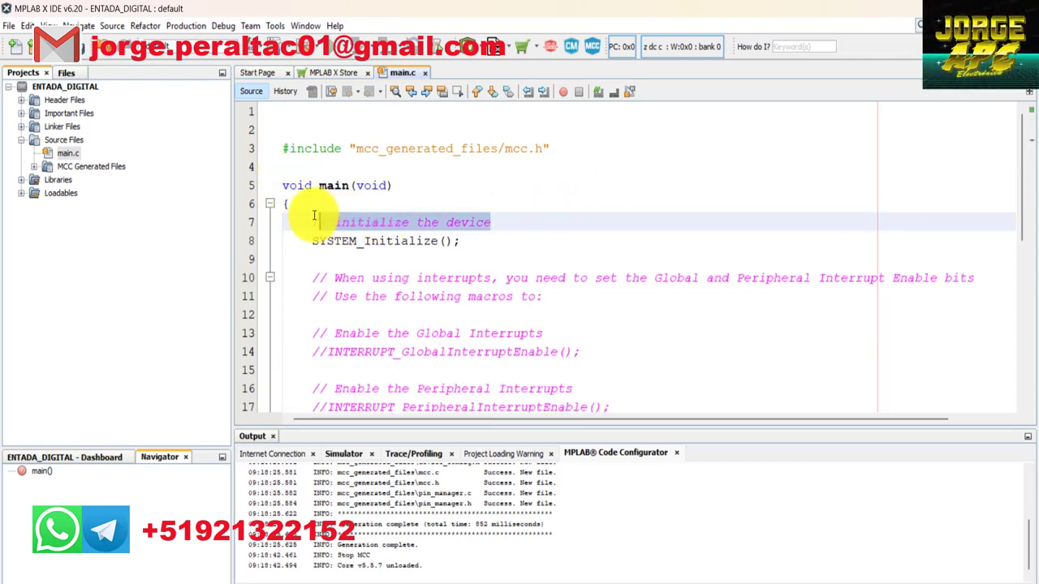
pyautogui.press('Delete')
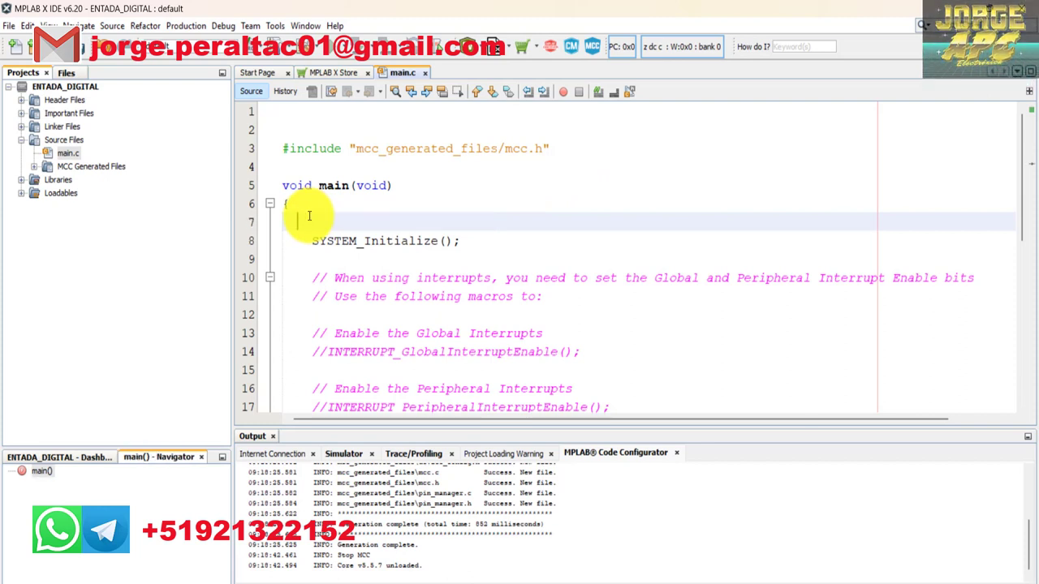
pyautogui.press('BackSpace')
pyautogui.scroll(-3, 317, 223)
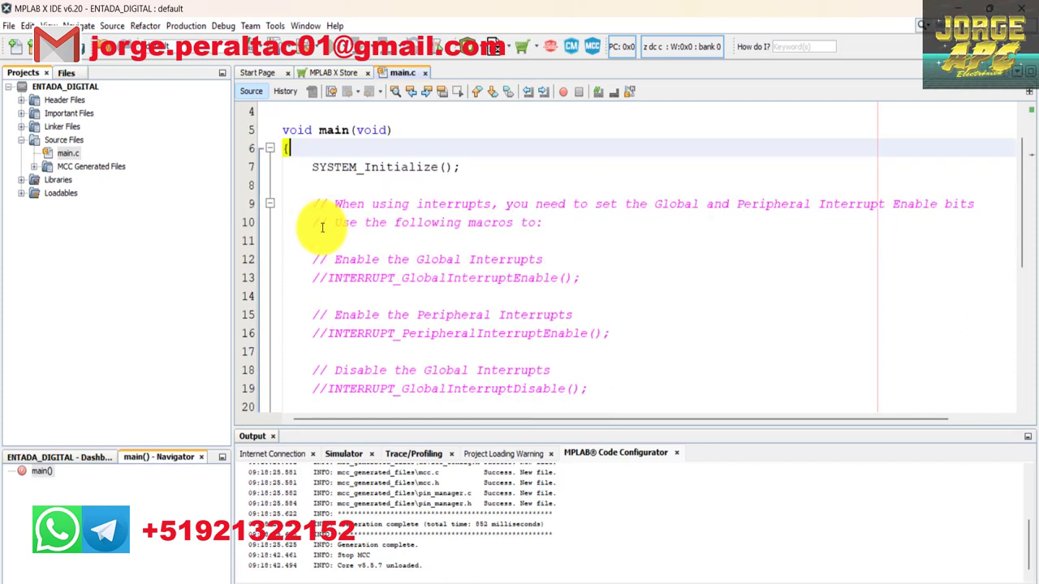
pyautogui.moveTo(619, 331); pyautogui.dragTo(290, 206)
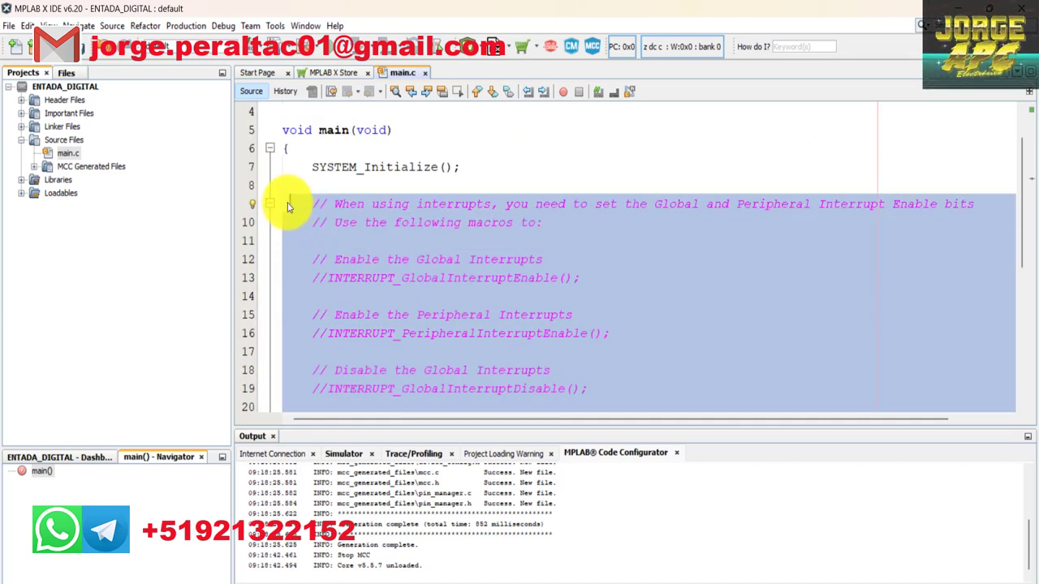
pyautogui.press('Delete')
pyautogui.press('BackSpace')
pyautogui.press('BackSpace')
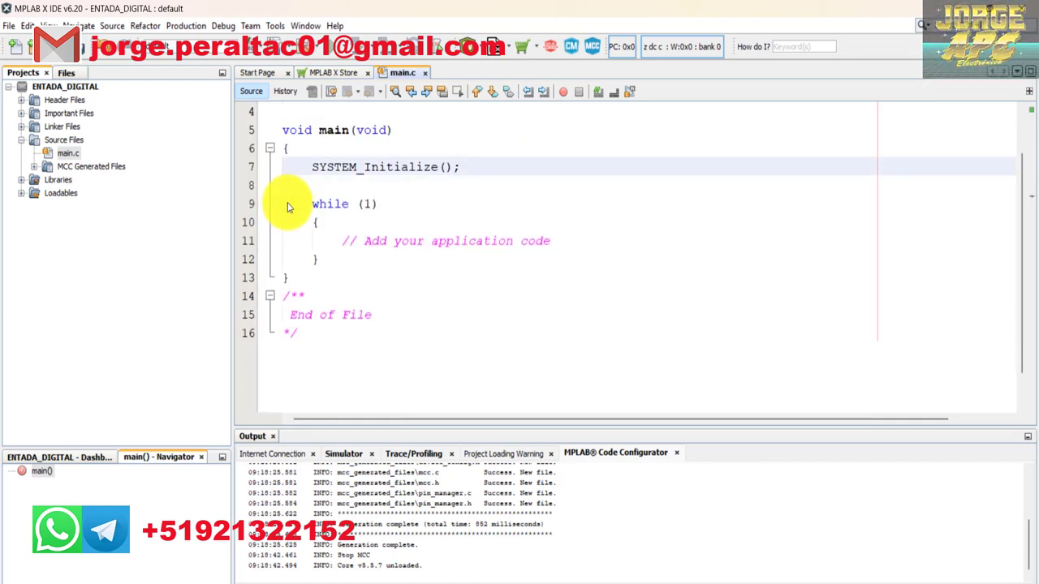
pyautogui.moveTo(552, 241); pyautogui.dragTo(336, 236)
pyautogui.press('Delete')
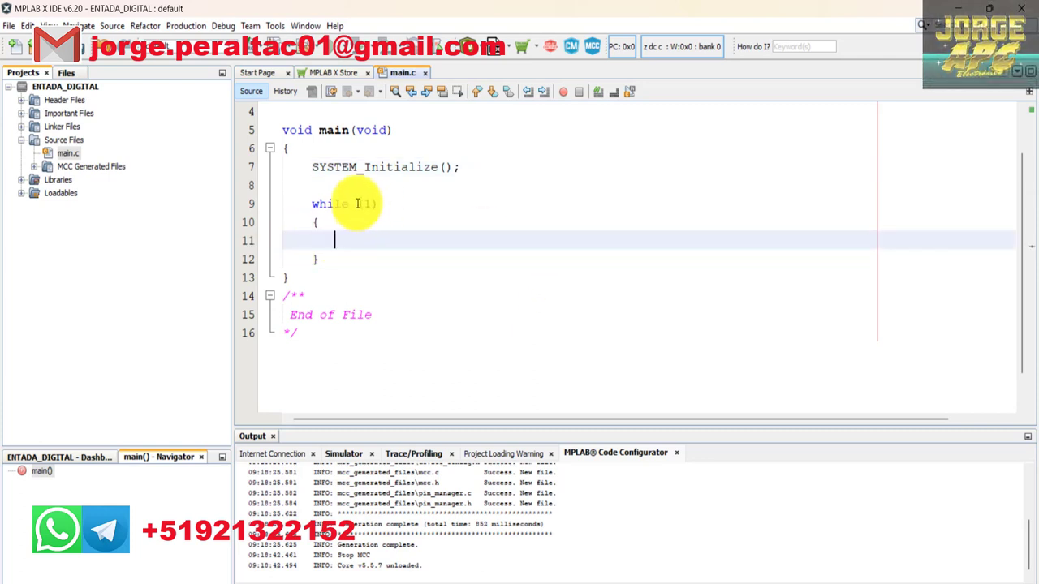
# - Remove the blank line above main() and one blank line at the start of main.c
pyautogui.click(295, 114)
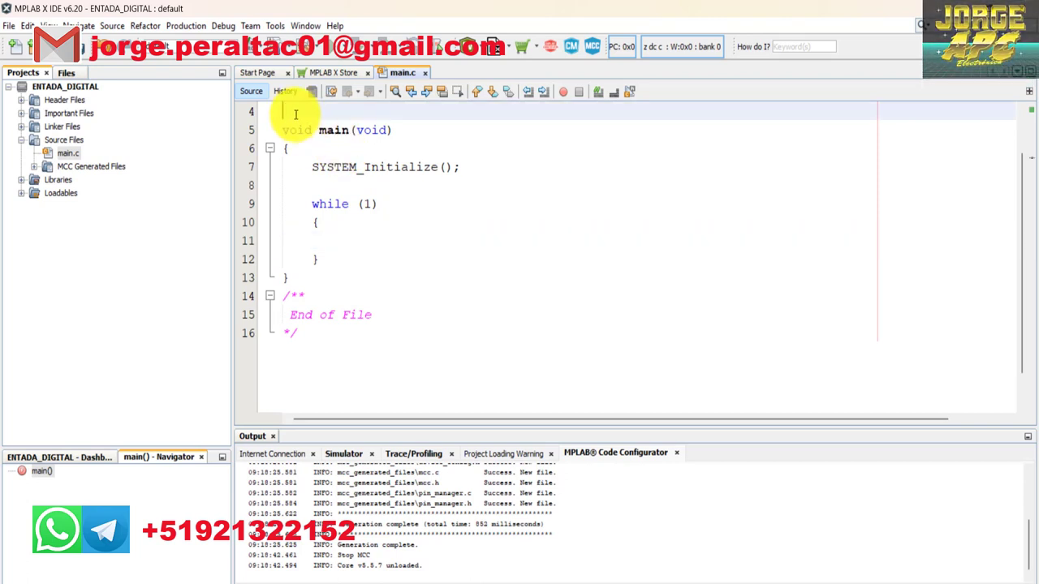
pyautogui.press('BackSpace')
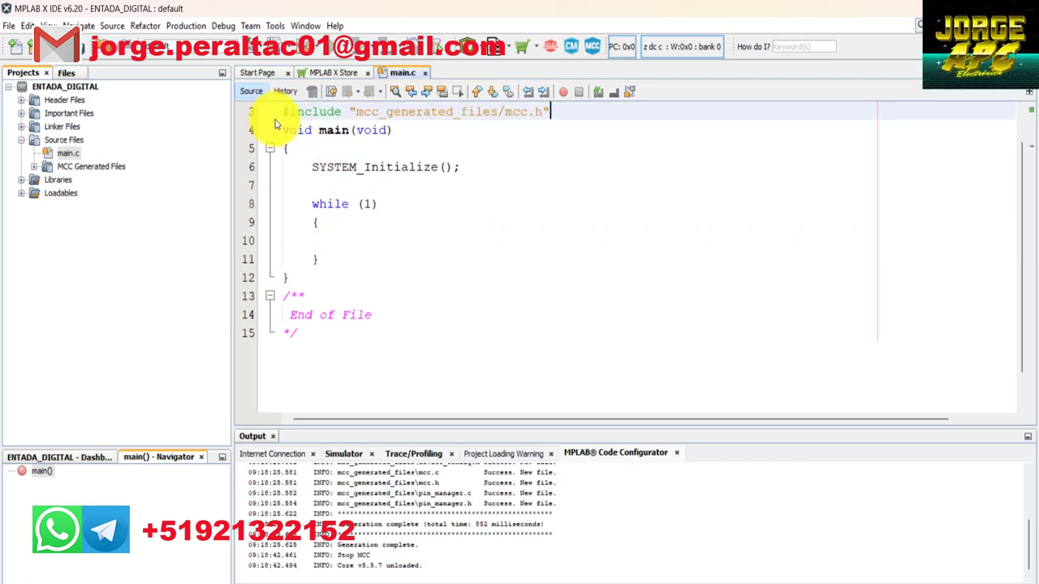
pyautogui.scroll(-1, 388, 141)
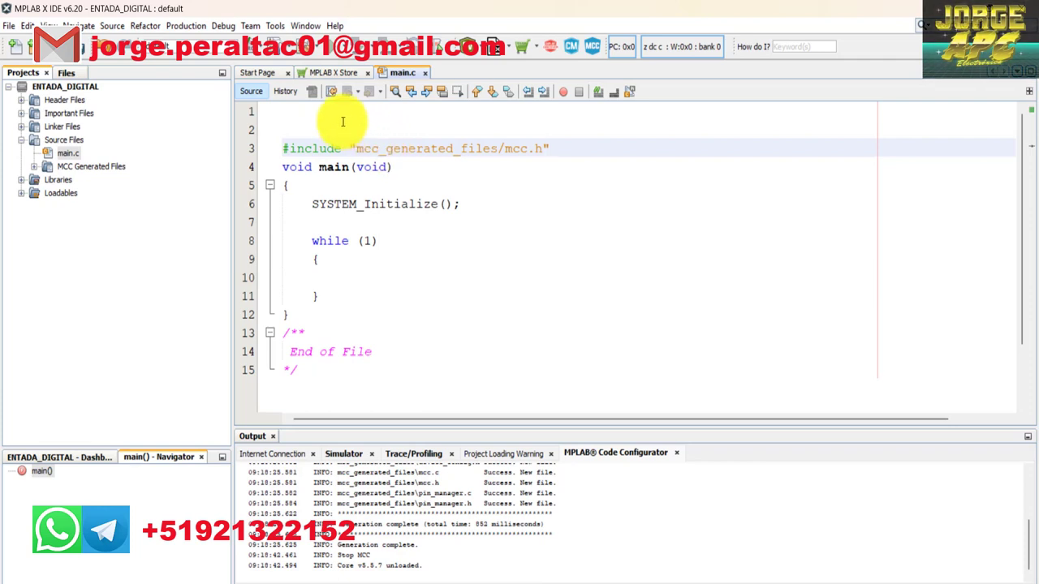
pyautogui.click(292, 112)
pyautogui.press('Delete')
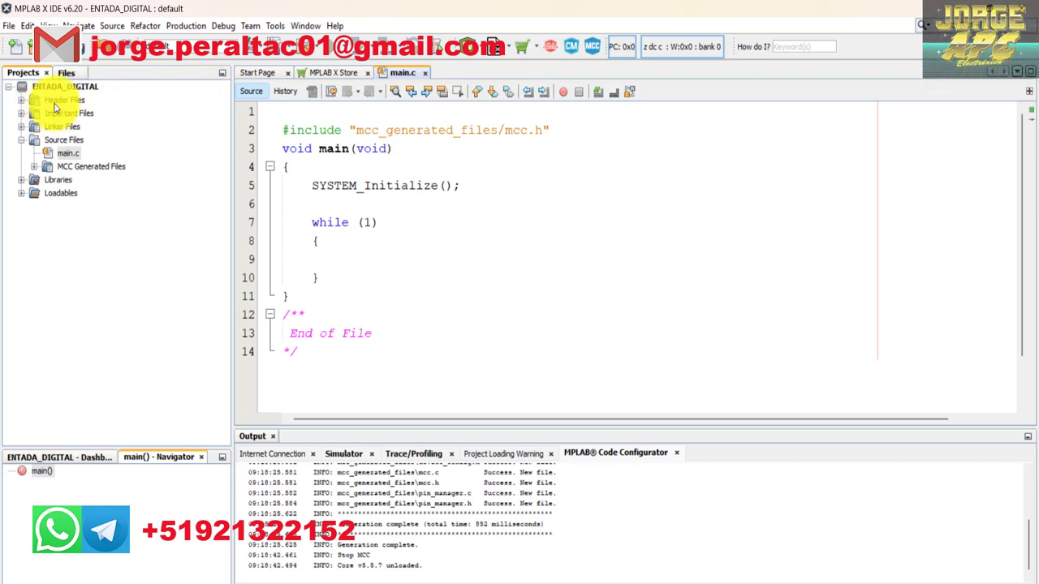
# - Open pin_manager.h from the MCC-generated header files and examine the LED1 alias and macro definitions
pyautogui.click(20, 99)
pyautogui.doubleClick(81, 114)
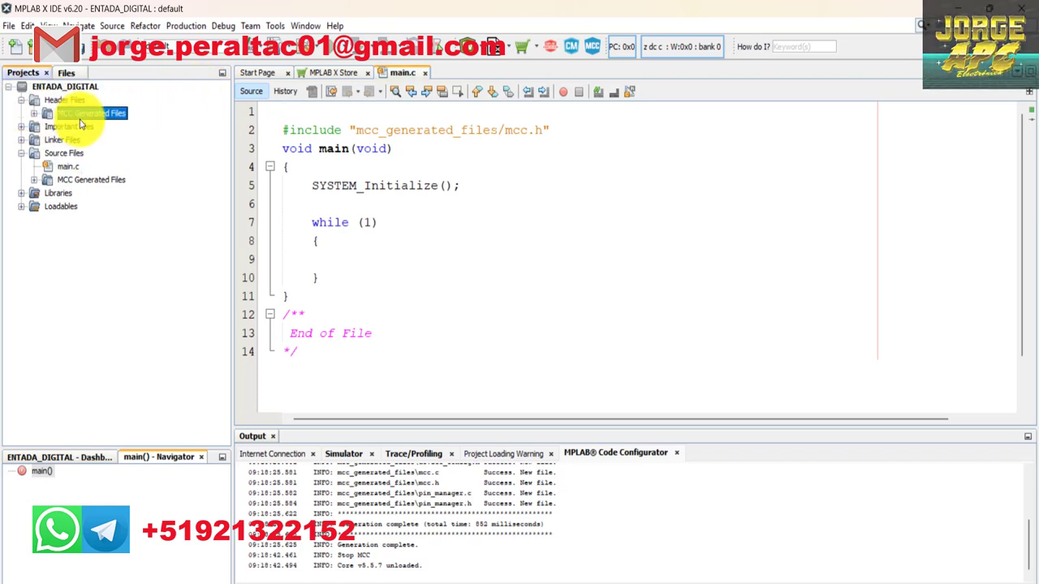
pyautogui.doubleClick(85, 153)
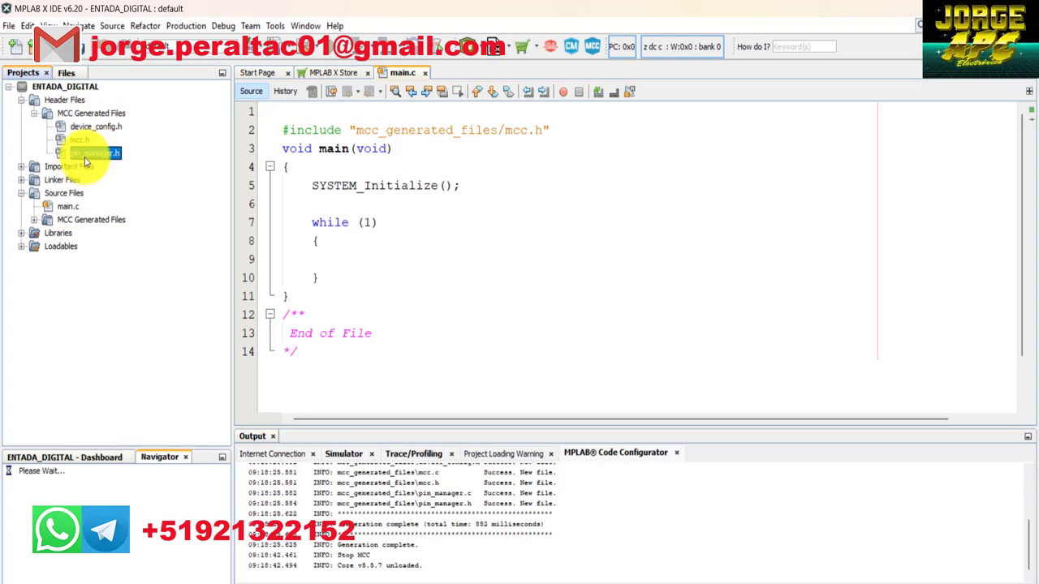
pyautogui.scroll(-20, 507, 313)
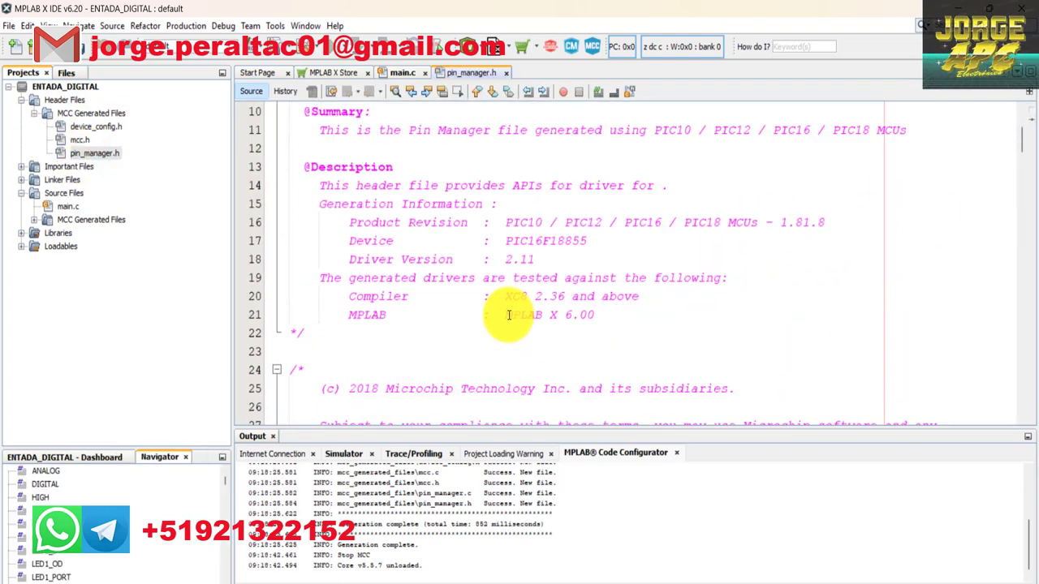
pyautogui.scroll(-3, 509, 315)
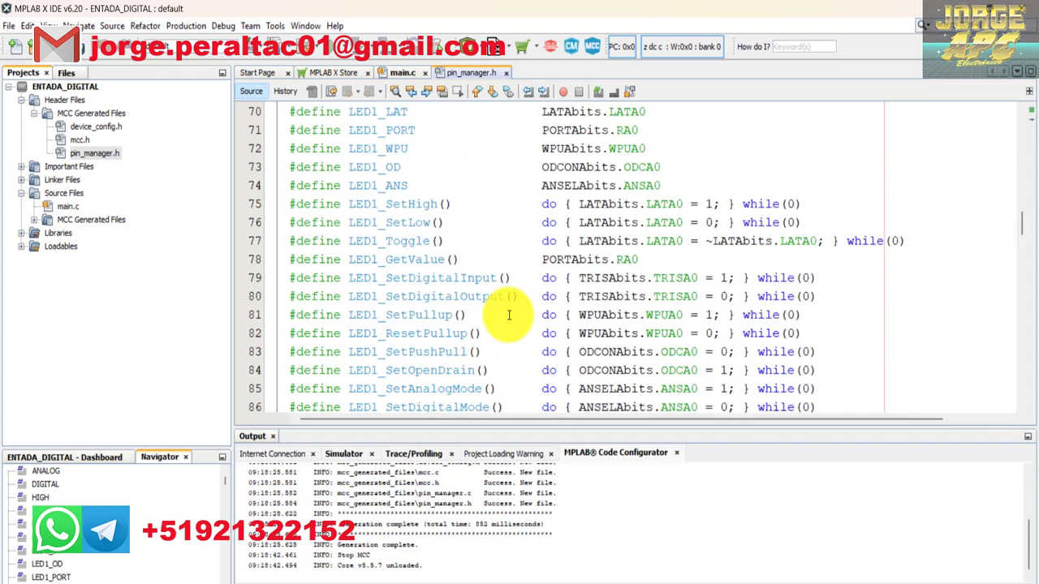
pyautogui.scroll(2, 498, 317)
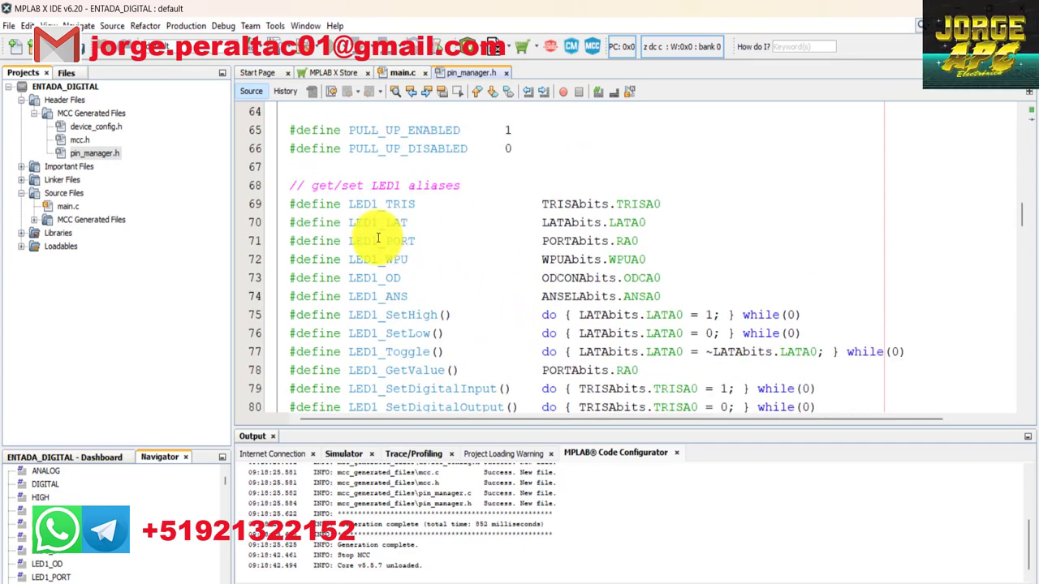